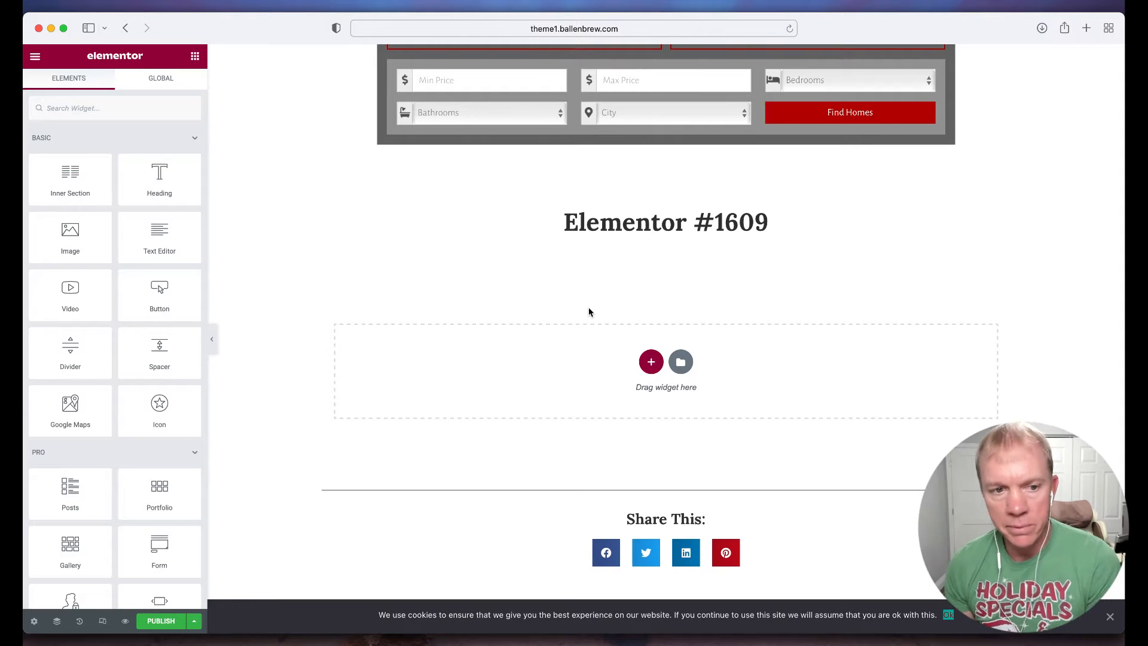
Add a Slides widget to the empty section below the page title
scroll(589, 310, "down", 1)
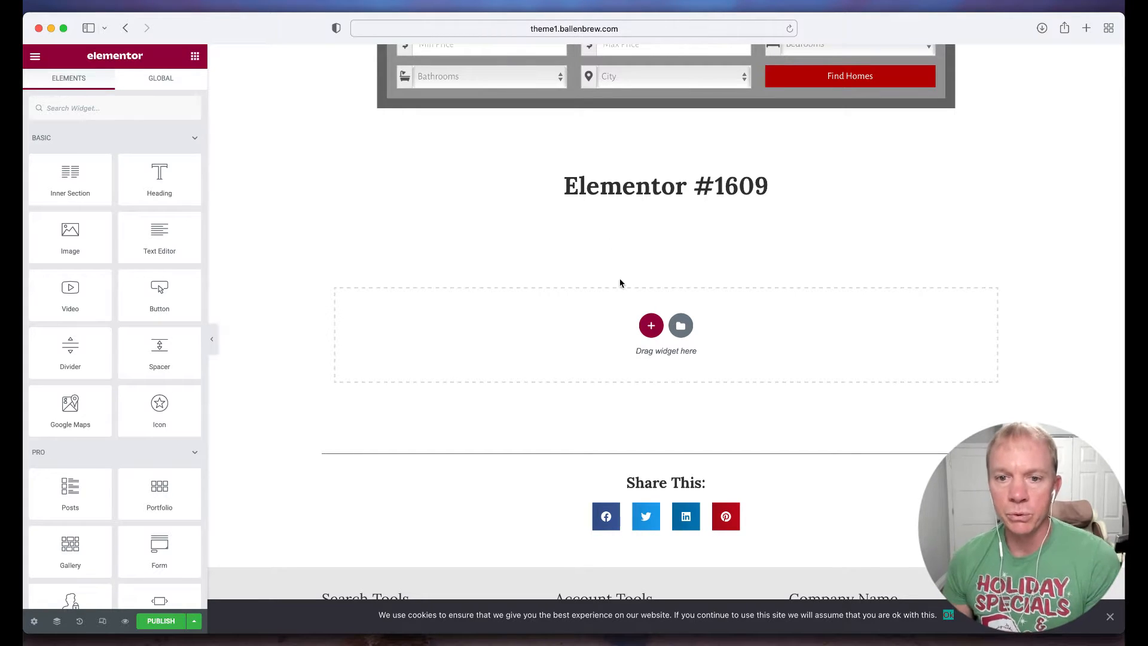
scroll(439, 241, "down", 1)
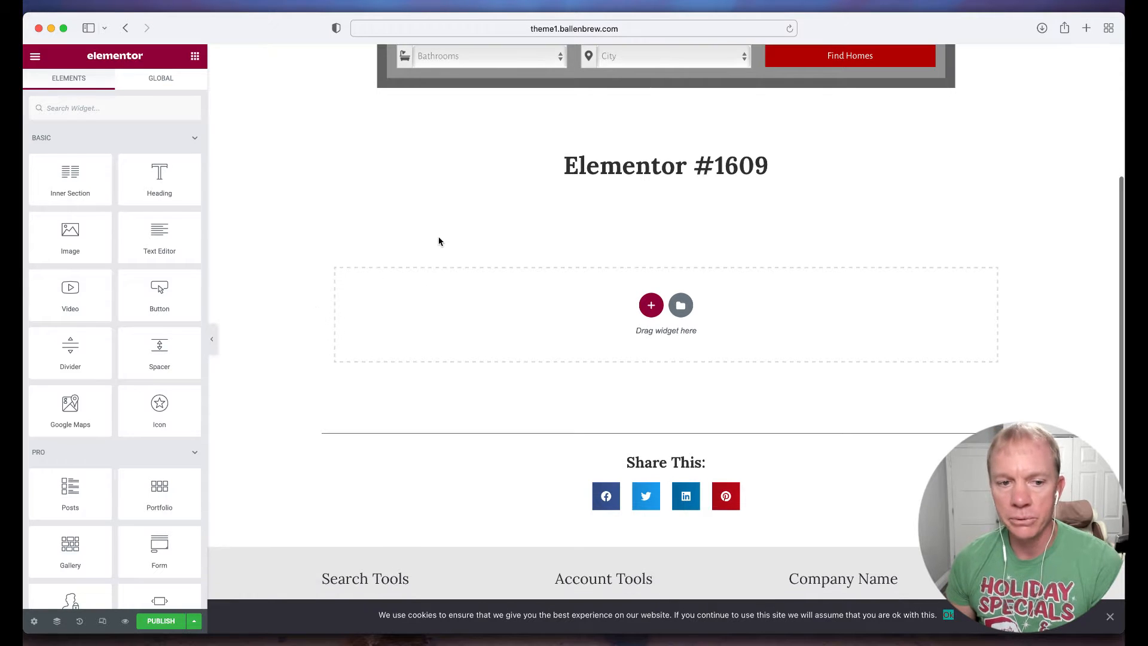
scroll(92, 337, "down", 8)
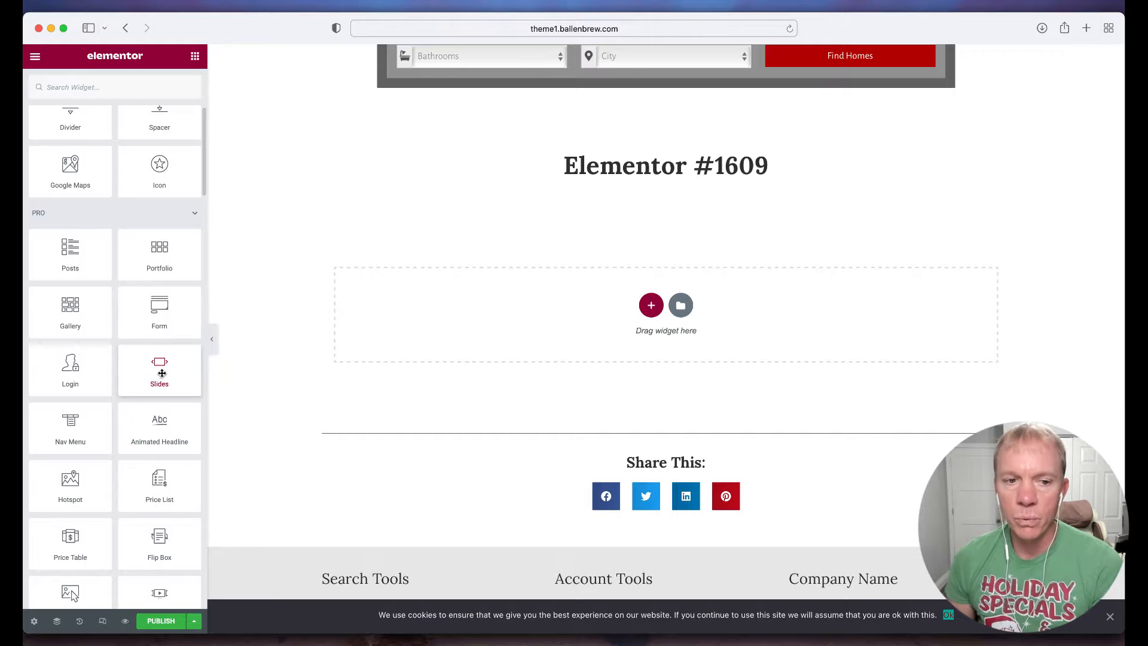
left_click_drag(159, 372, 639, 318)
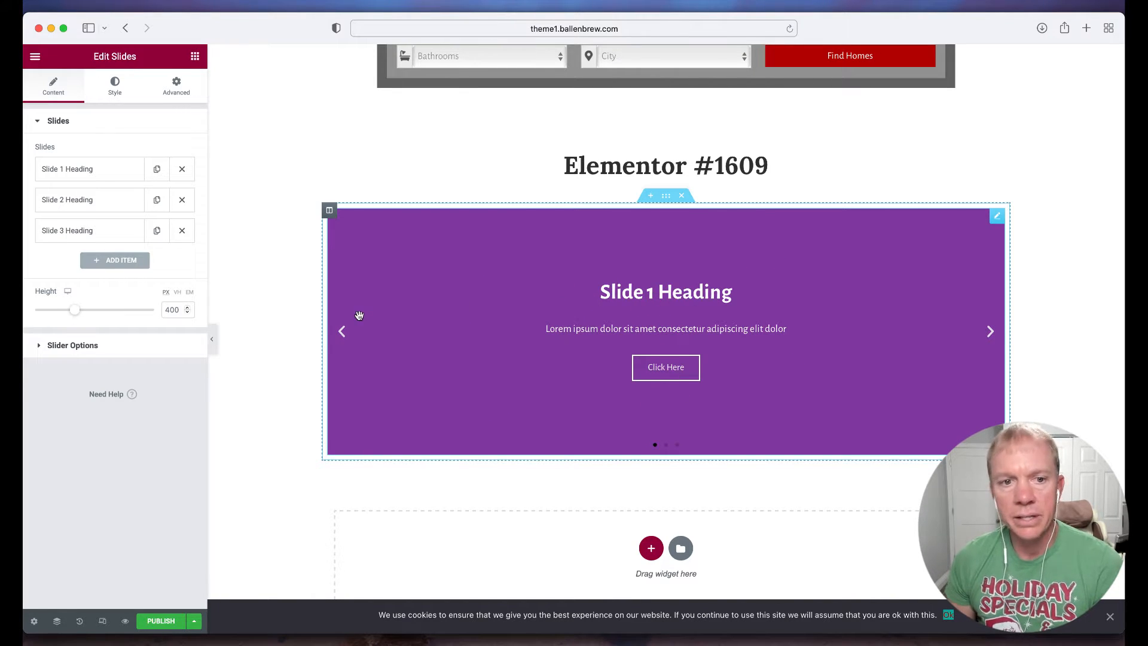
Examine the background settings of the first and second slides
left_click(74, 197)
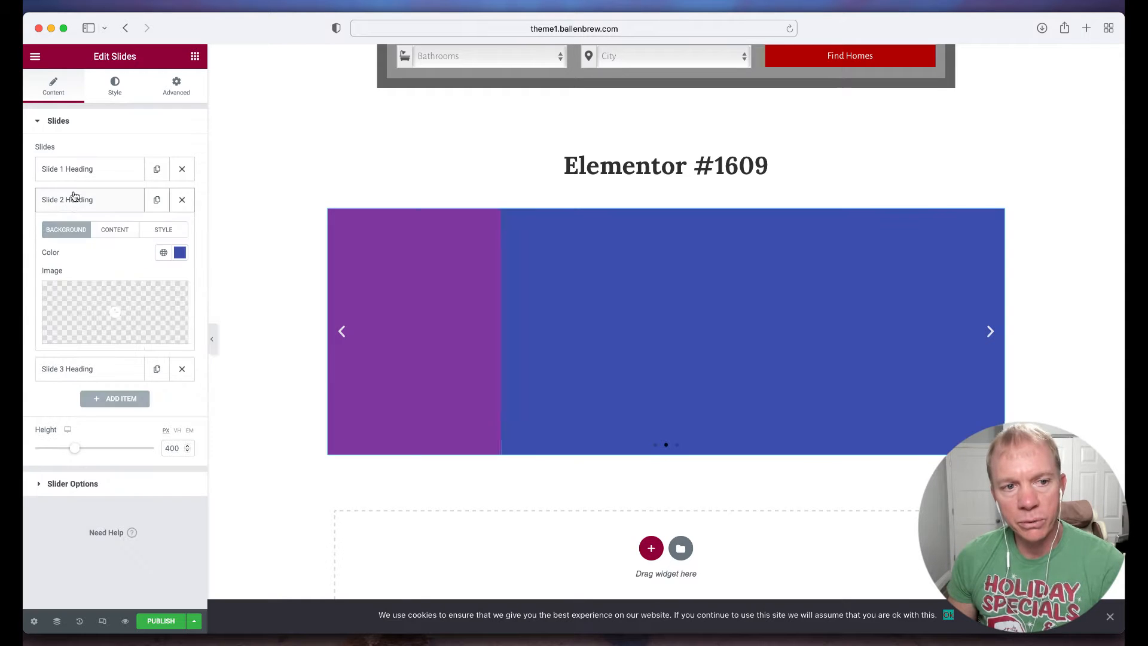
left_click(75, 174)
left_click(90, 173)
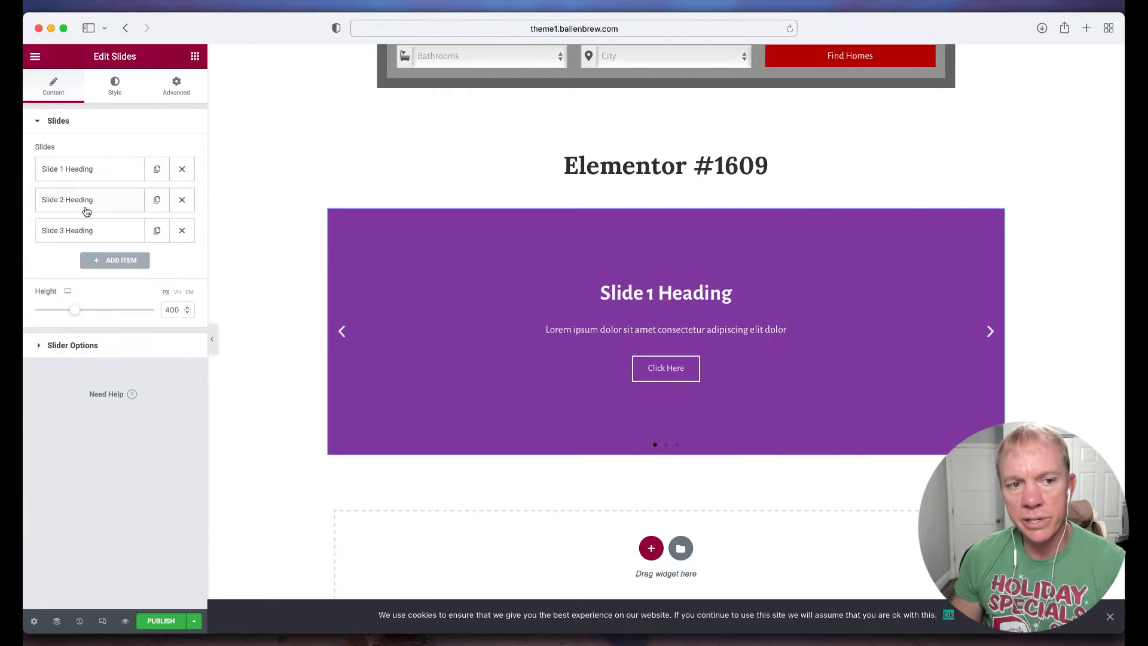
left_click(91, 173)
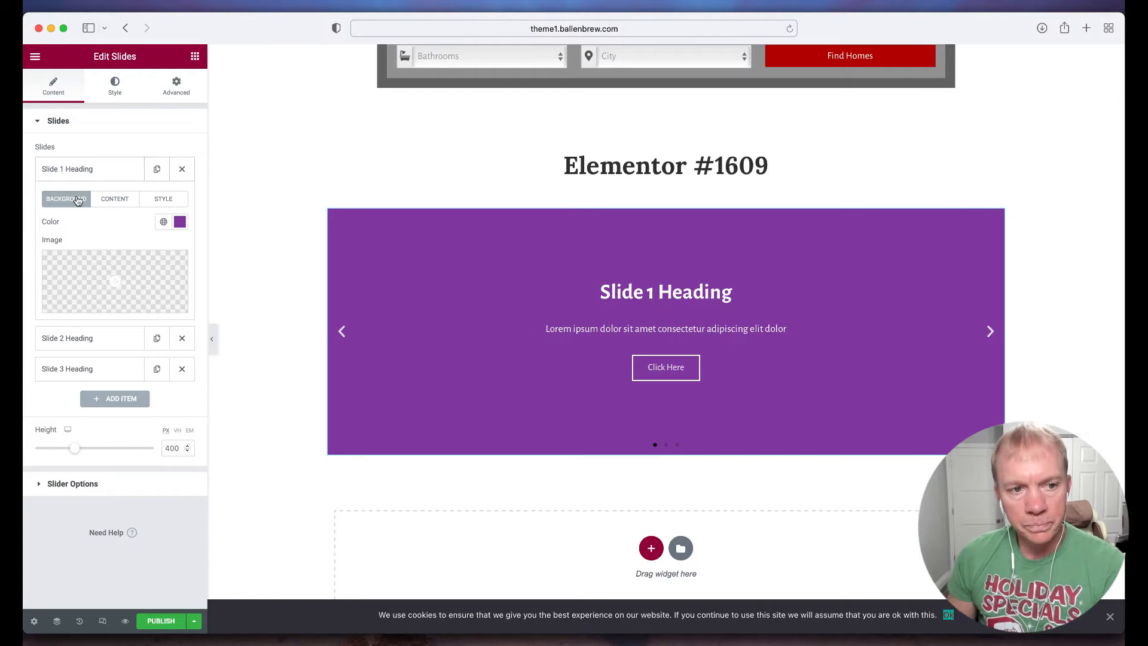
left_click(82, 169)
left_click(82, 199)
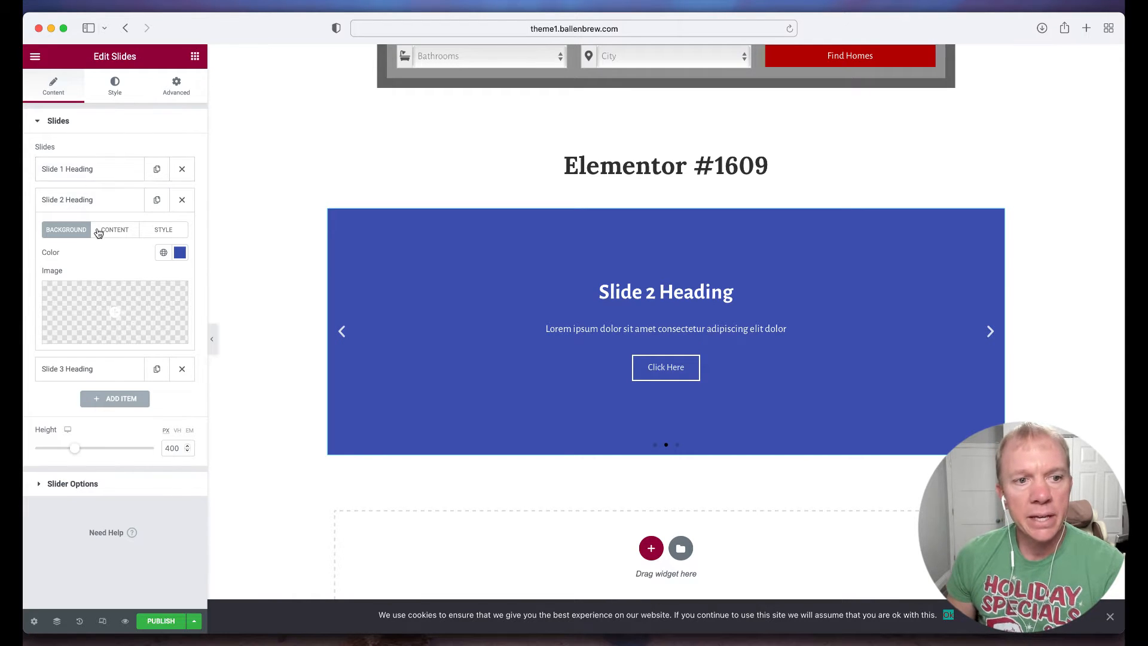
left_click(93, 203)
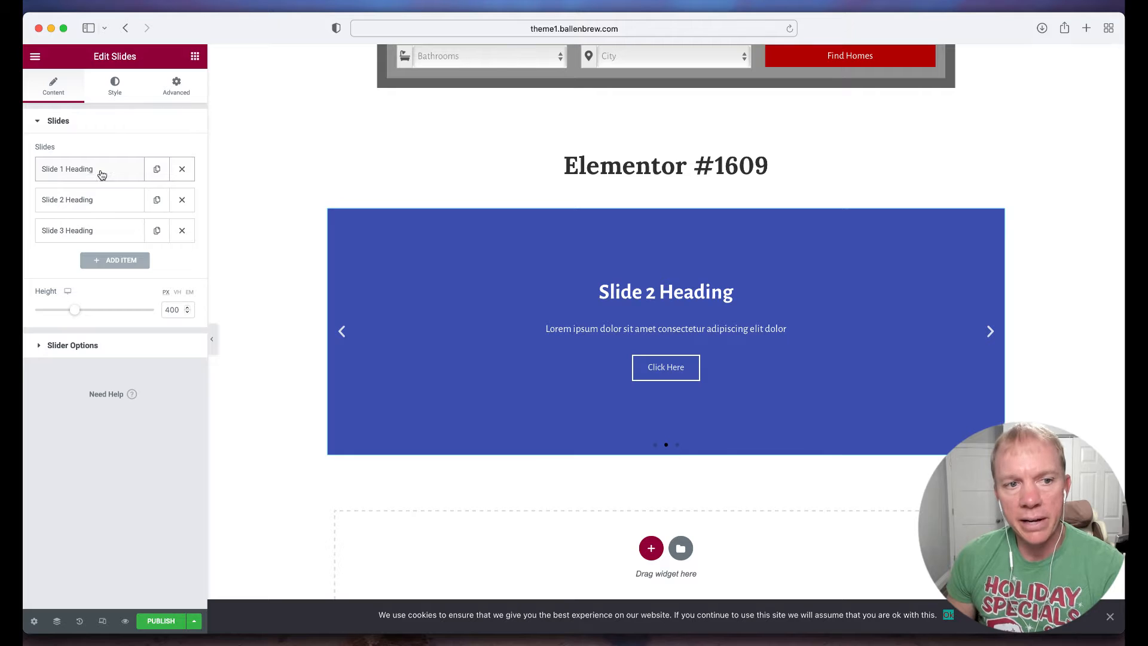
Set the first slide's background image to the three-person group photo from the media library
left_click(92, 173)
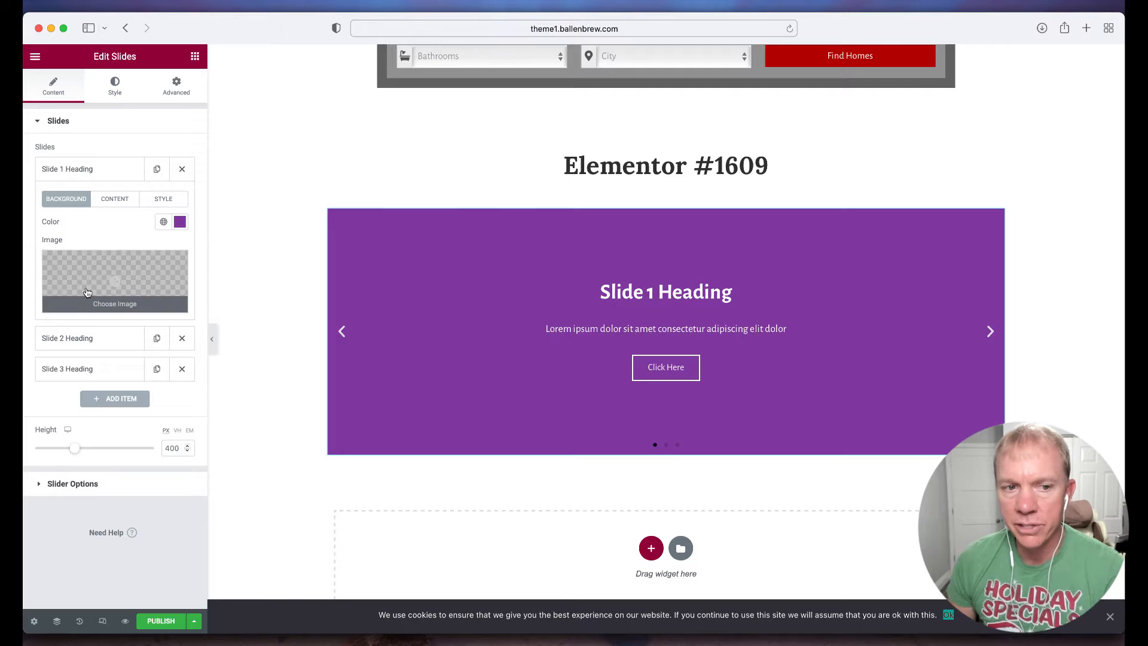
left_click(111, 297)
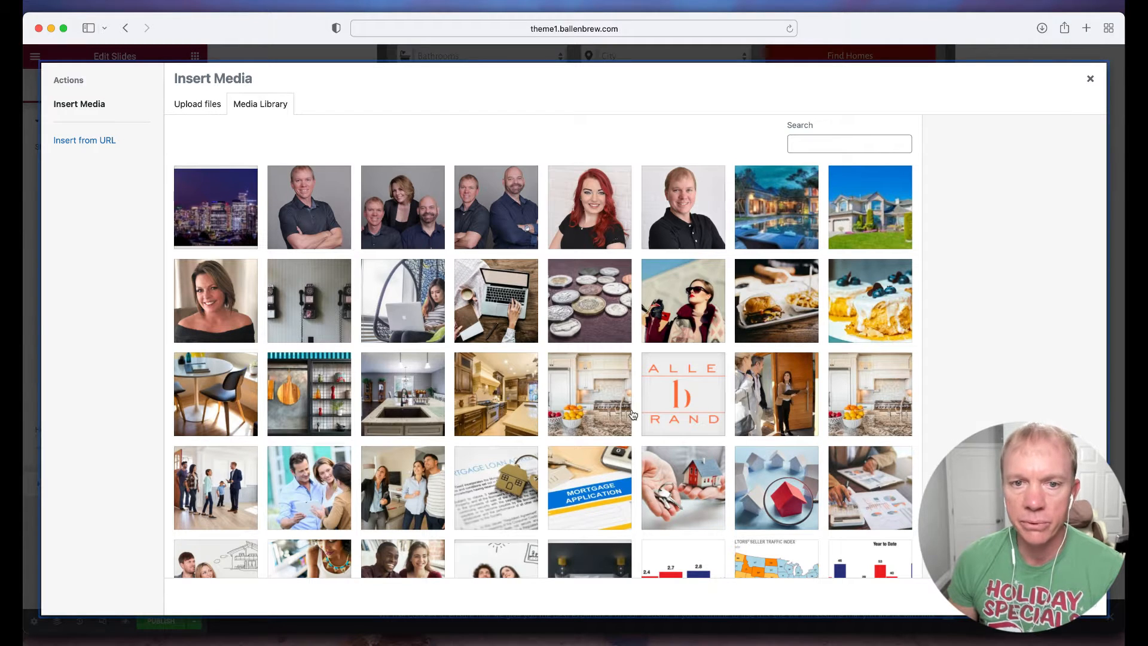
left_click(391, 213)
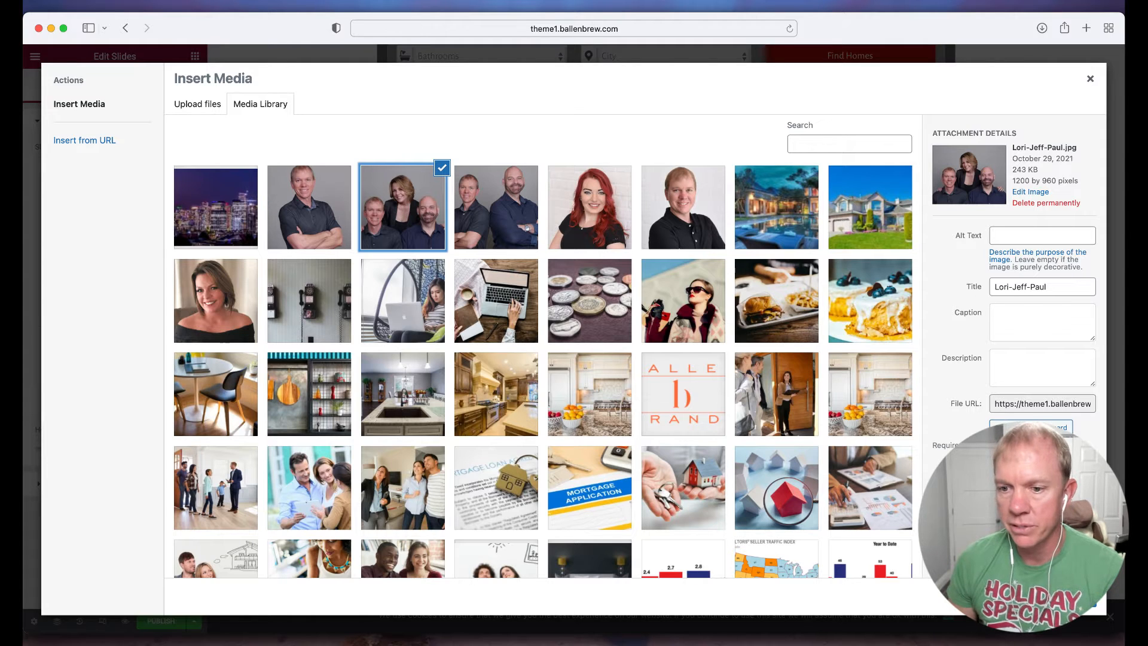
left_click(1066, 597)
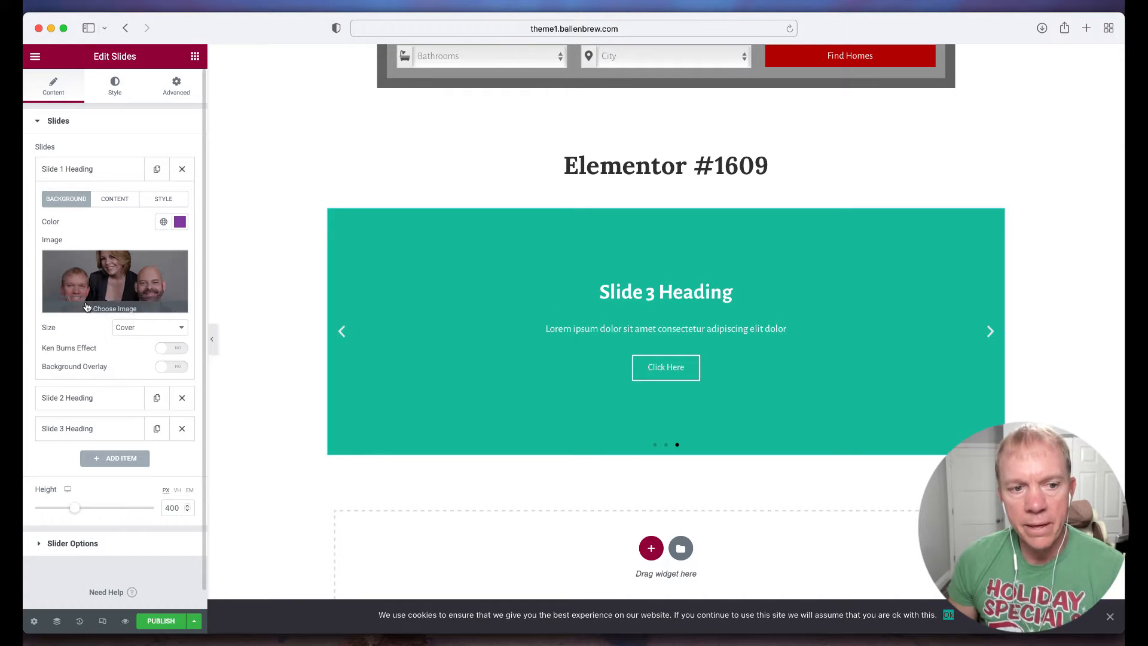
Try the Contain and Auto sizes on the first slide's background image and return it to Cover
left_click(160, 338)
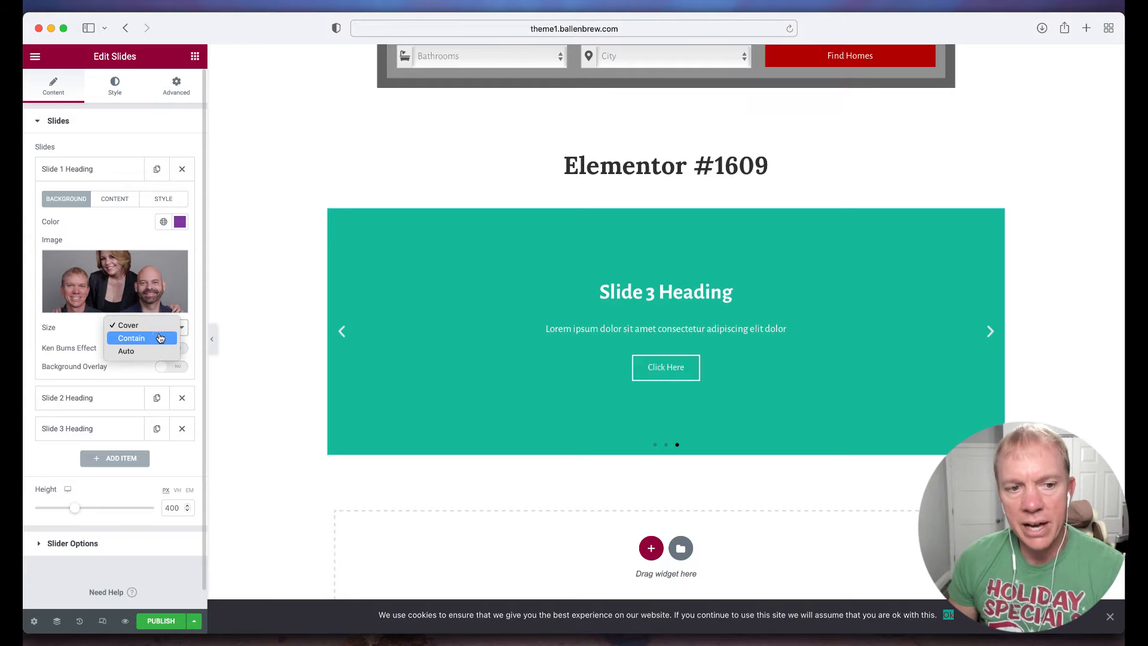
left_click(82, 328)
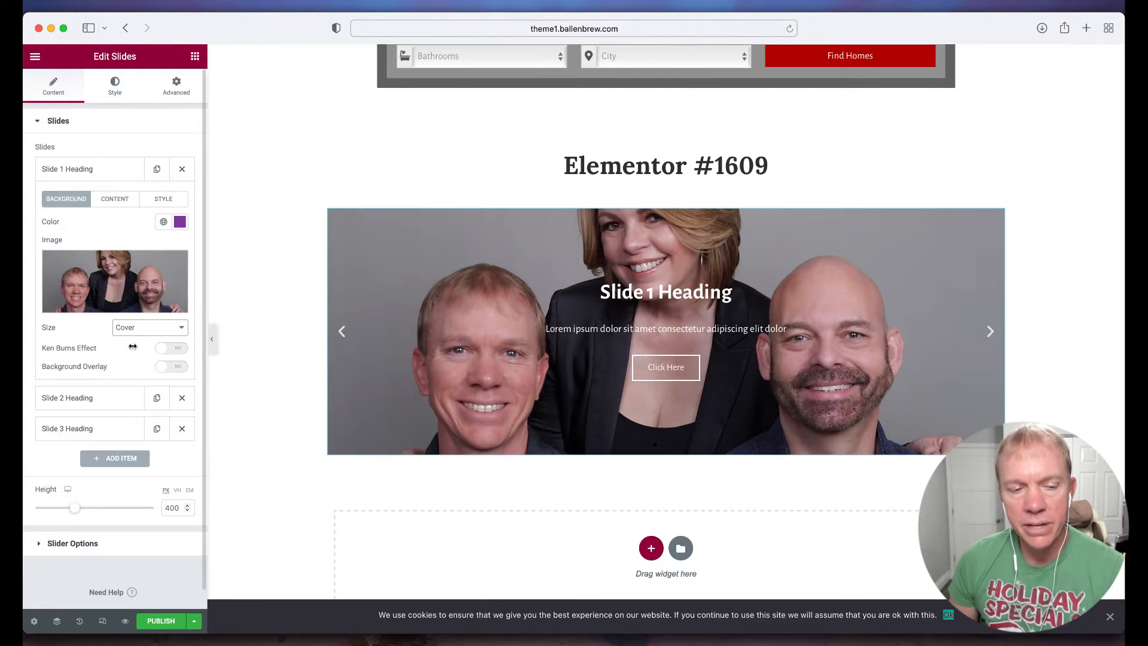
left_click(139, 329)
left_click(139, 338)
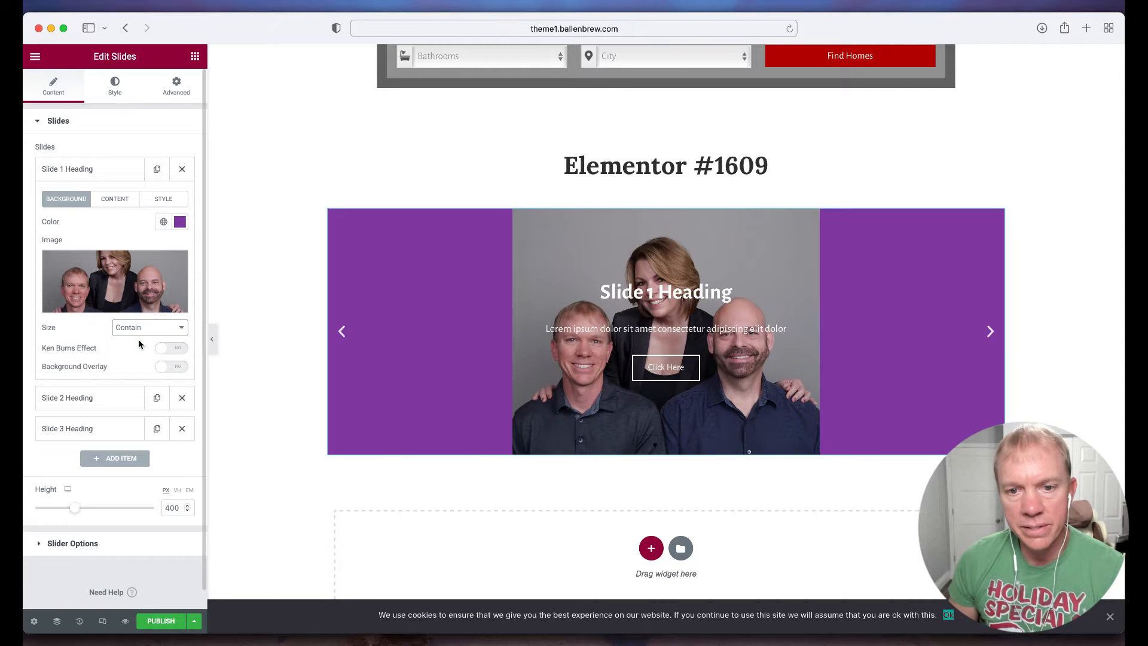
left_click(136, 330)
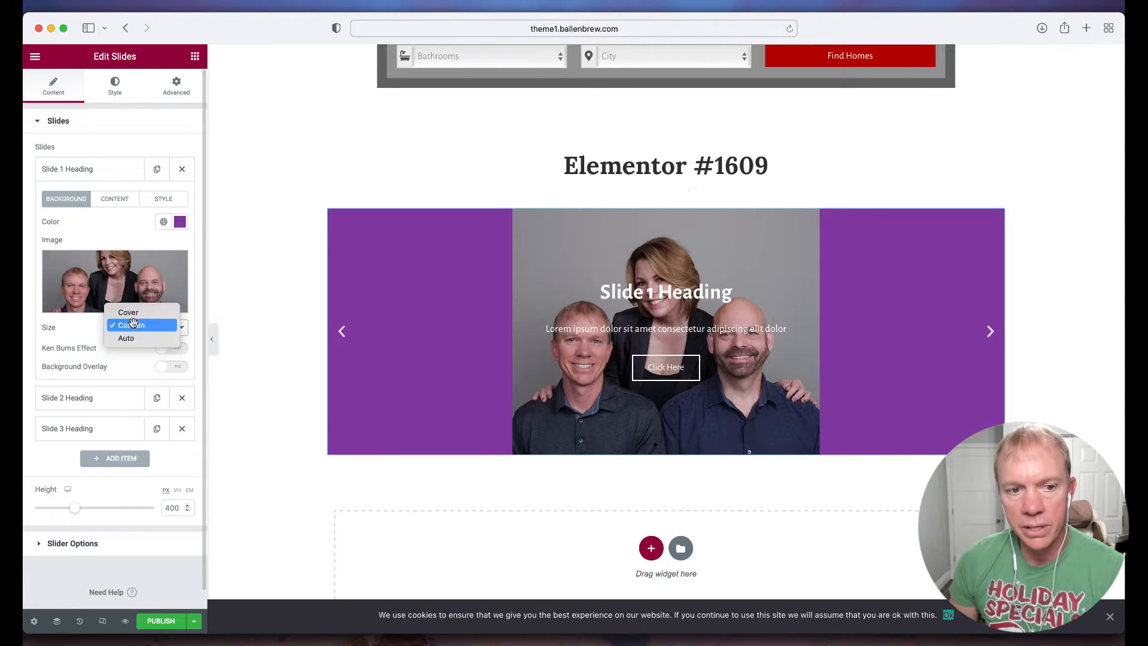
left_click(134, 338)
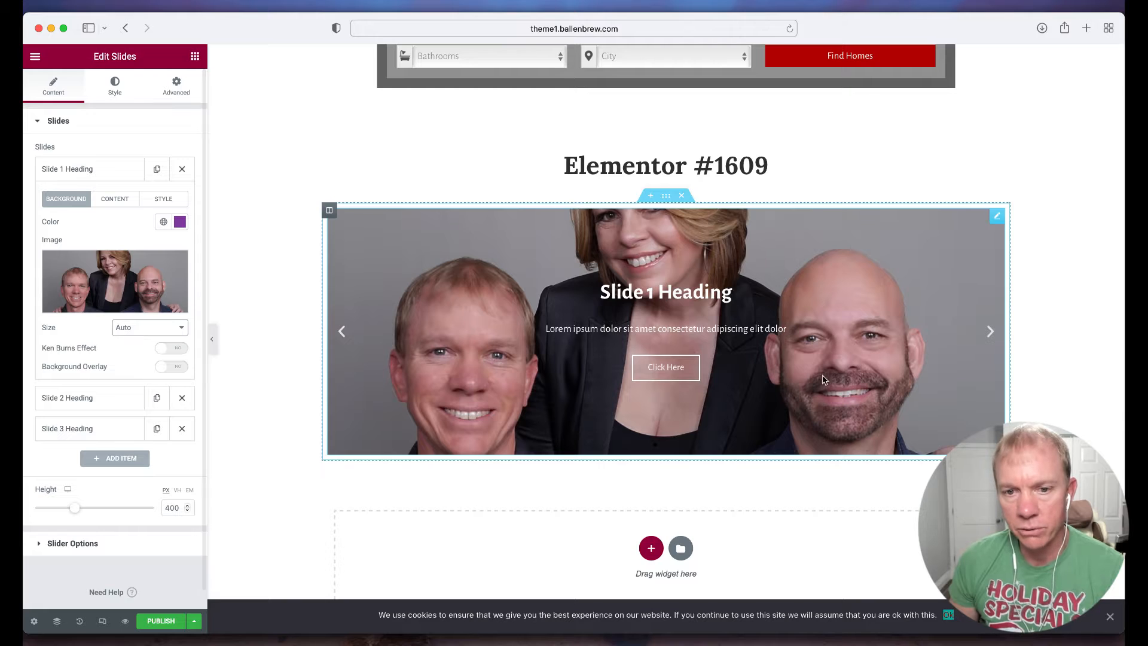
left_click(129, 327)
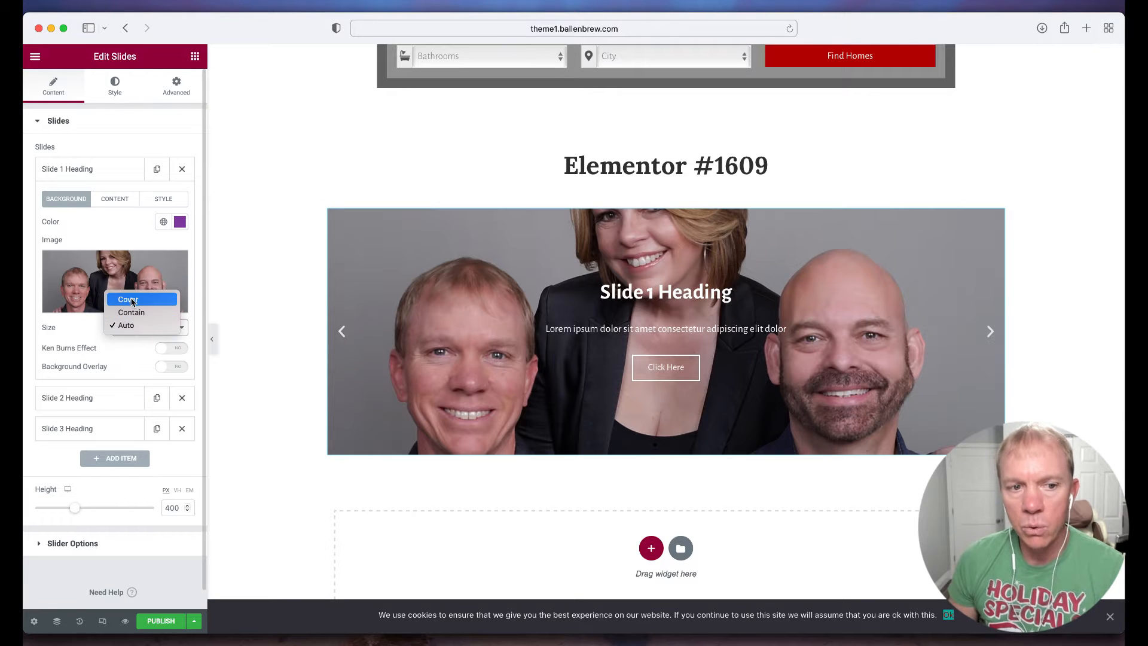
left_click(133, 301)
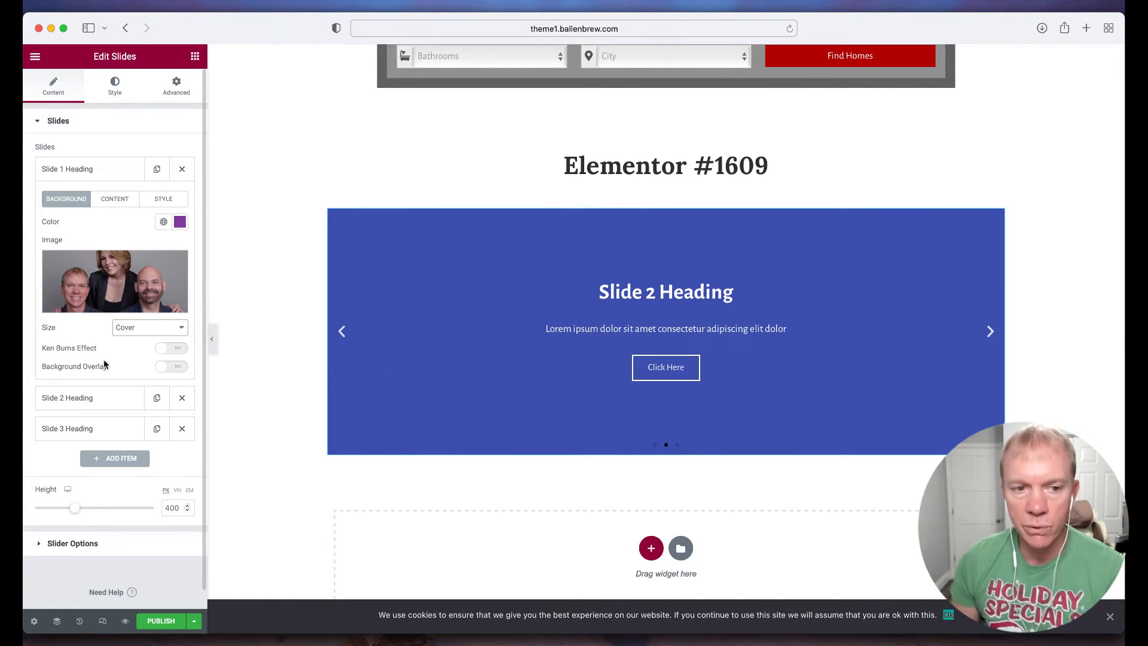
Replace the first slide's background image with kitchen-3.jpg from the media library
mouse_move(130, 281)
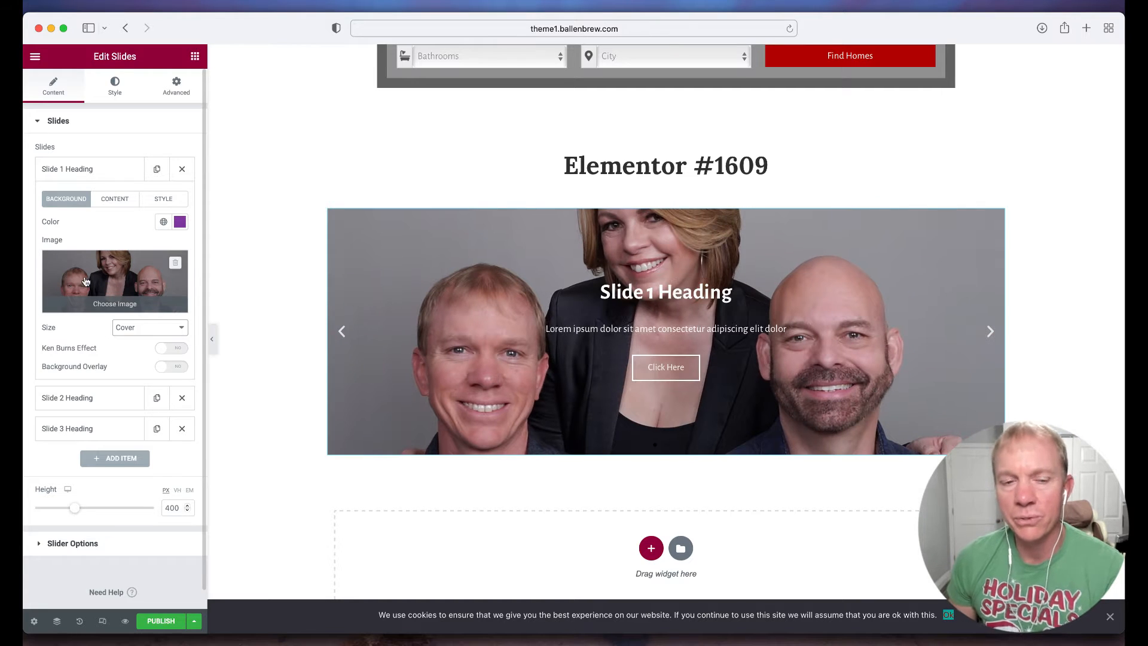
left_click(113, 289)
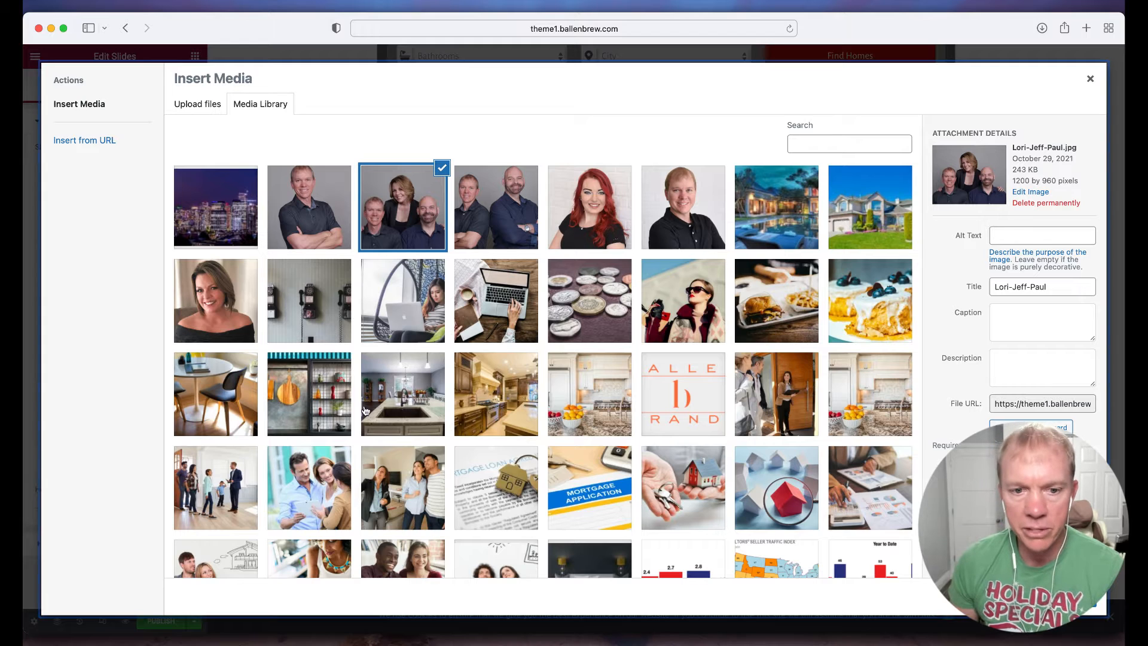
left_click(416, 410)
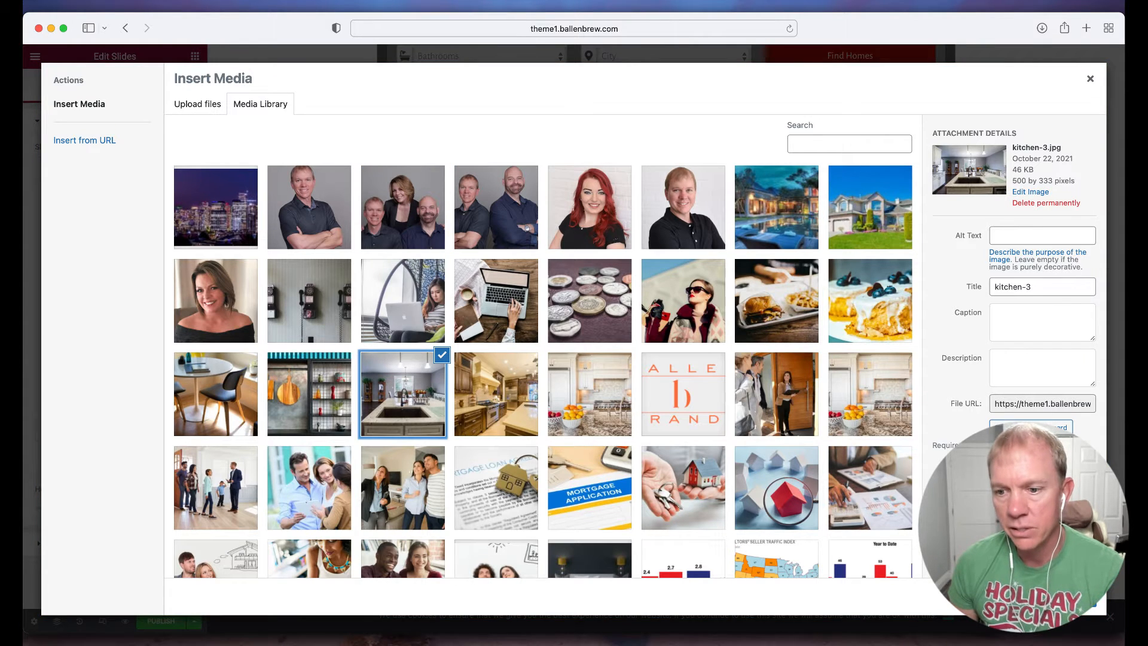
left_click(1067, 597)
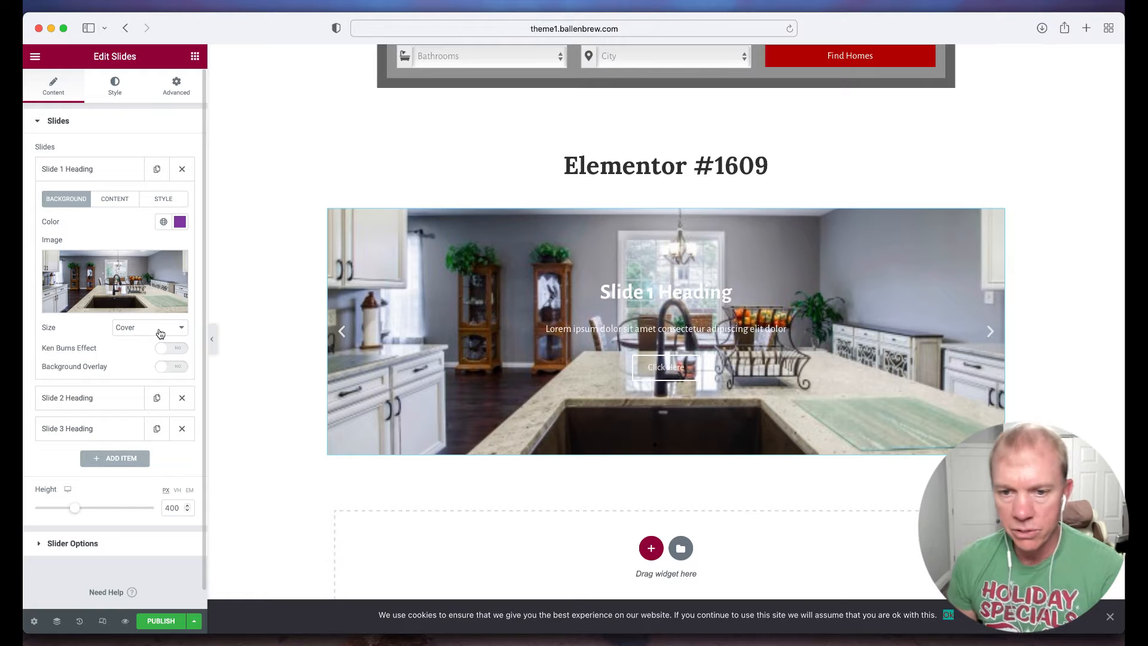
Enable the Ken Burns effect on the first slide, keeping the zoom direction at In
mouse_move(143, 256)
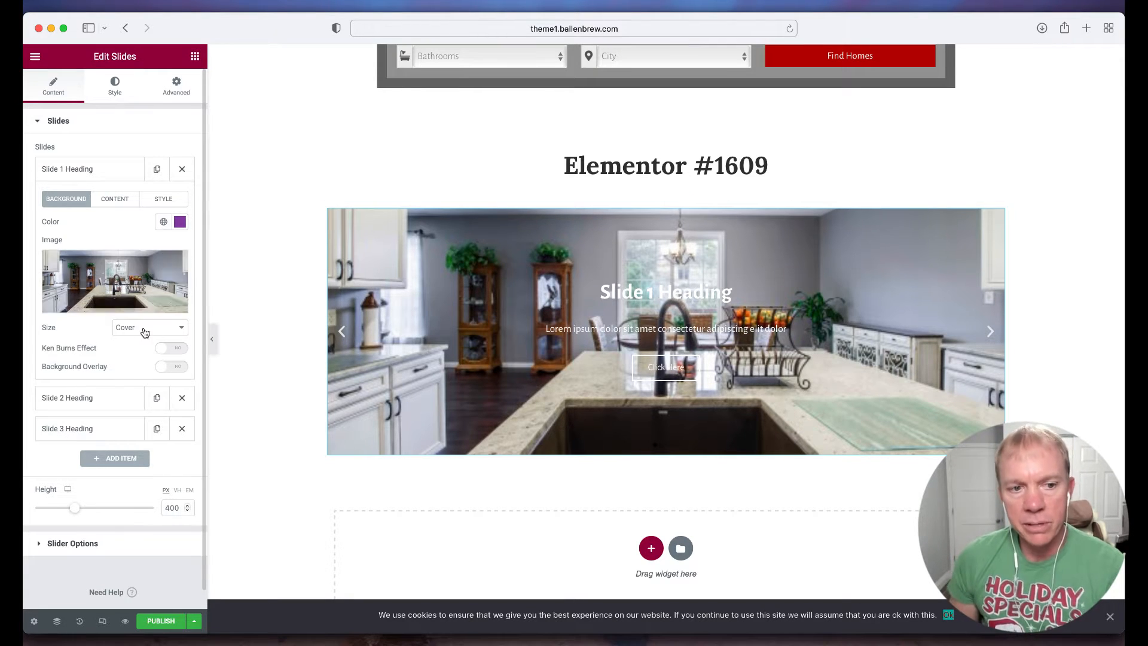
left_click(175, 350)
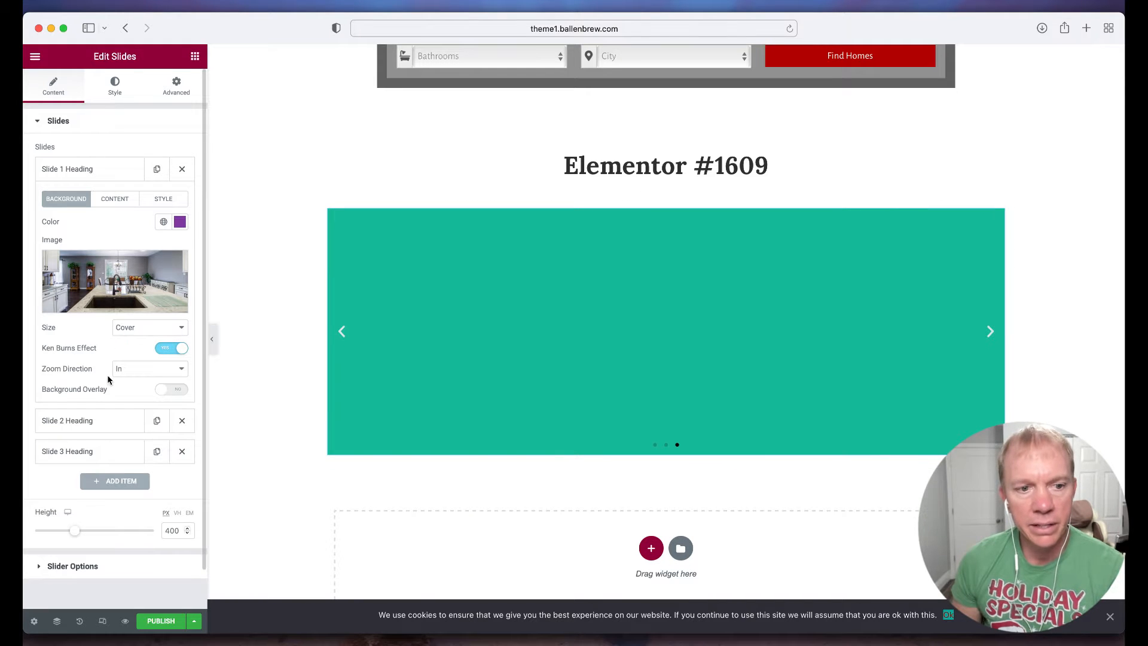
left_click(155, 370)
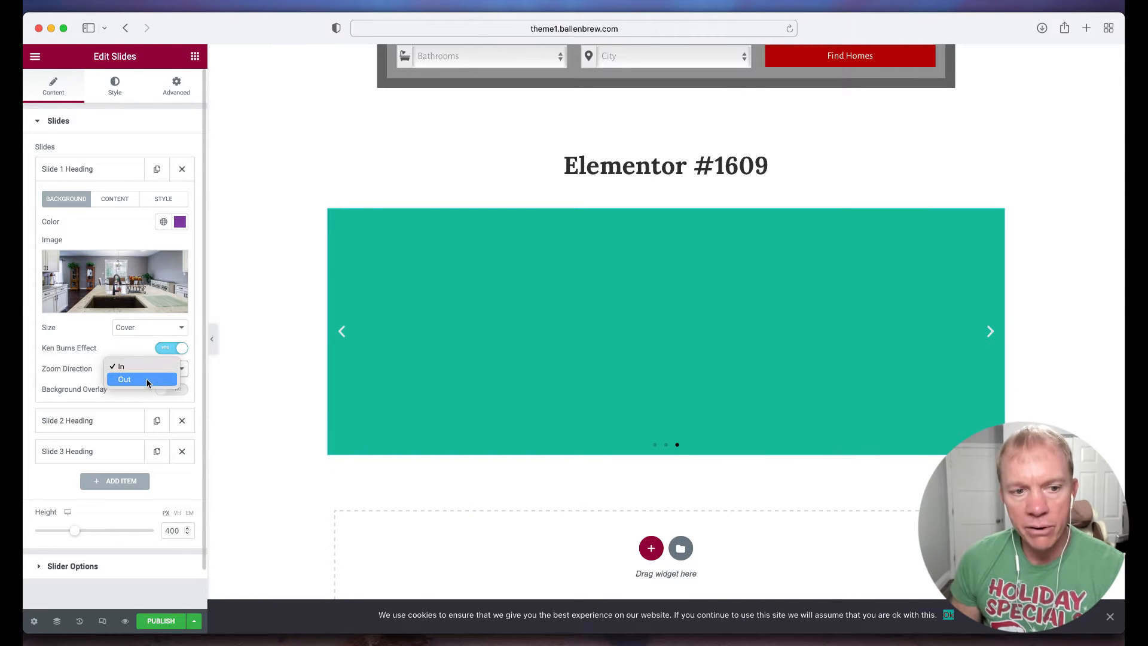
left_click(76, 364)
left_click(142, 375)
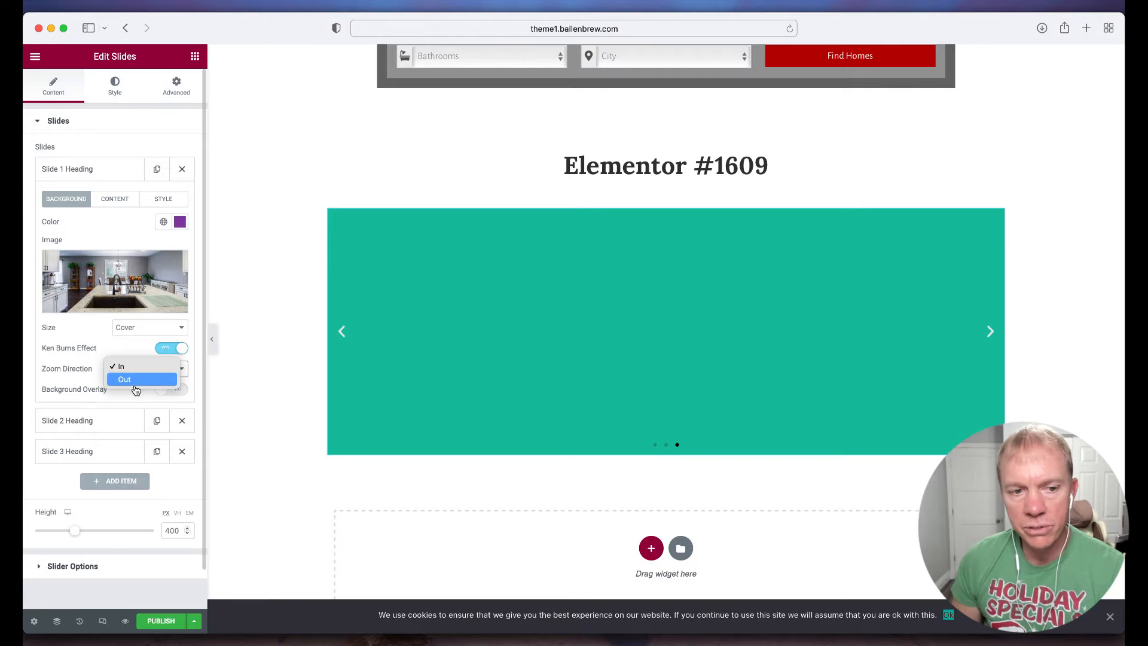
left_click(72, 366)
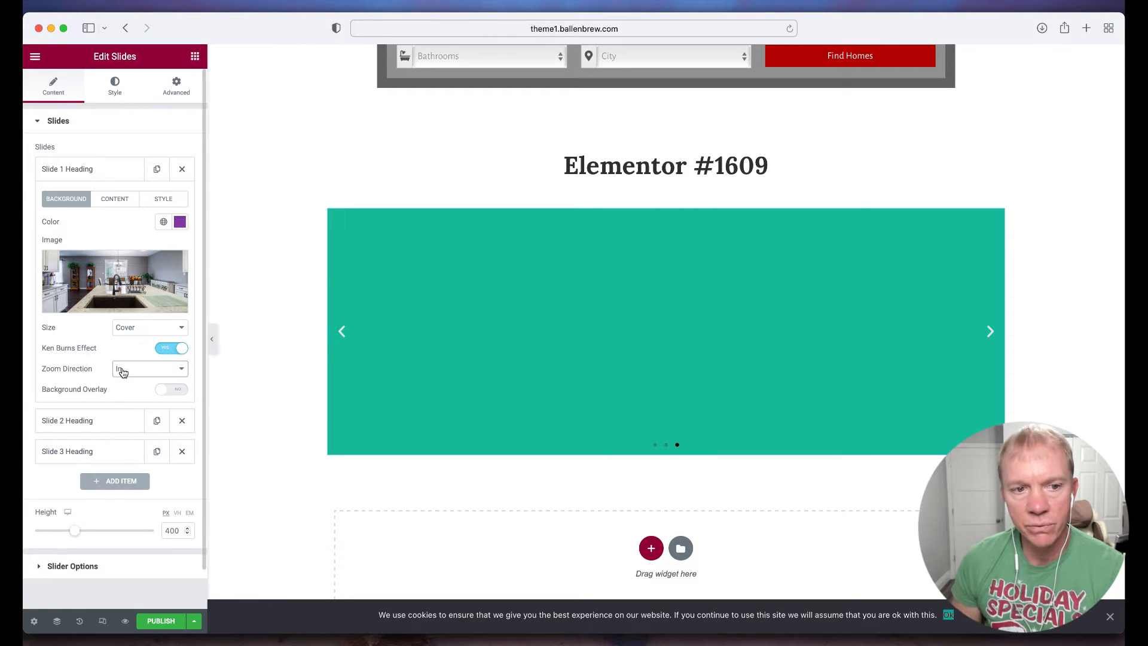
Enable the background overlay on the first slide, switching it off and on to compare the text's legibility
scroll(141, 378, "down", 1)
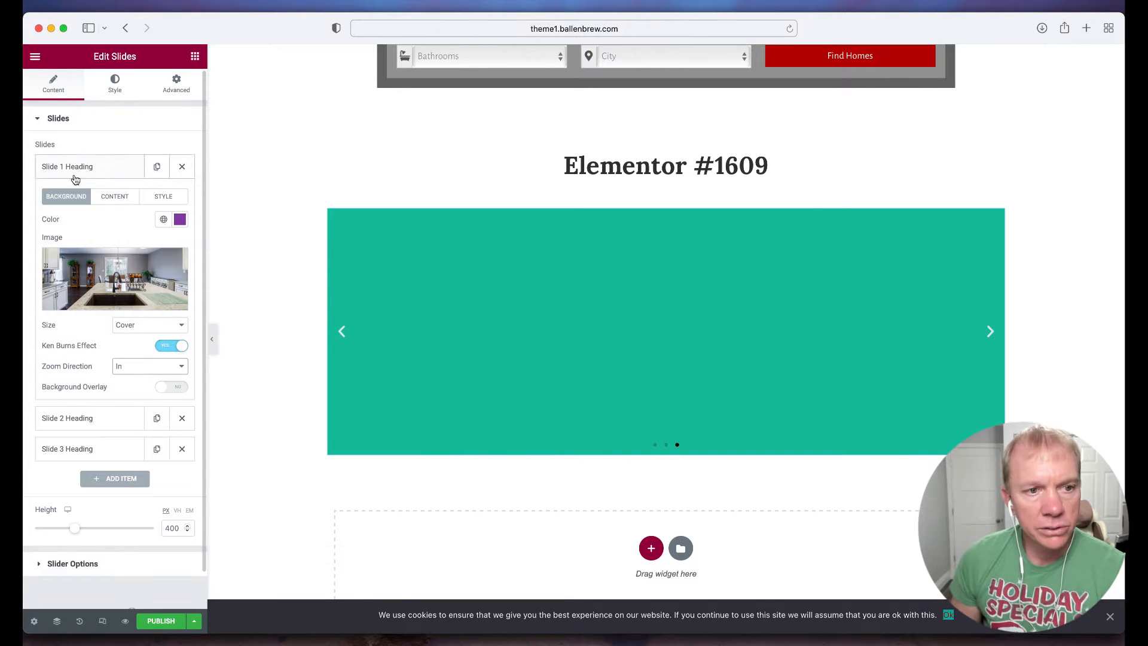
scroll(129, 392, "down", 2)
scroll(129, 391, "down", 2)
left_click(172, 359)
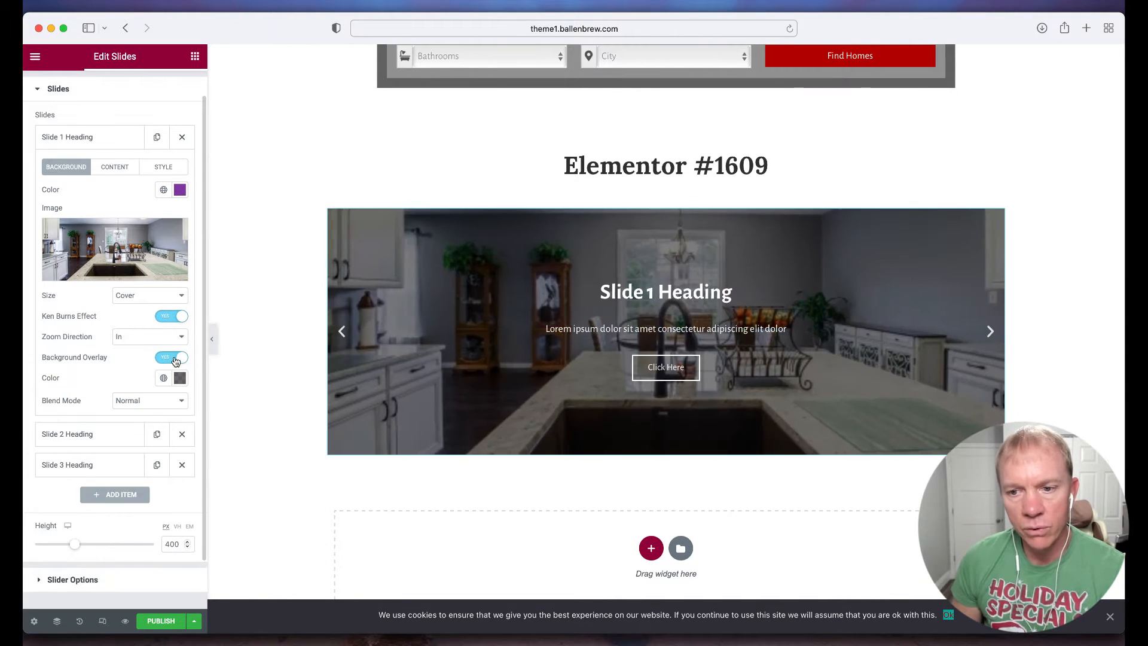
left_click(174, 359)
left_click(174, 359)
left_click(174, 359)
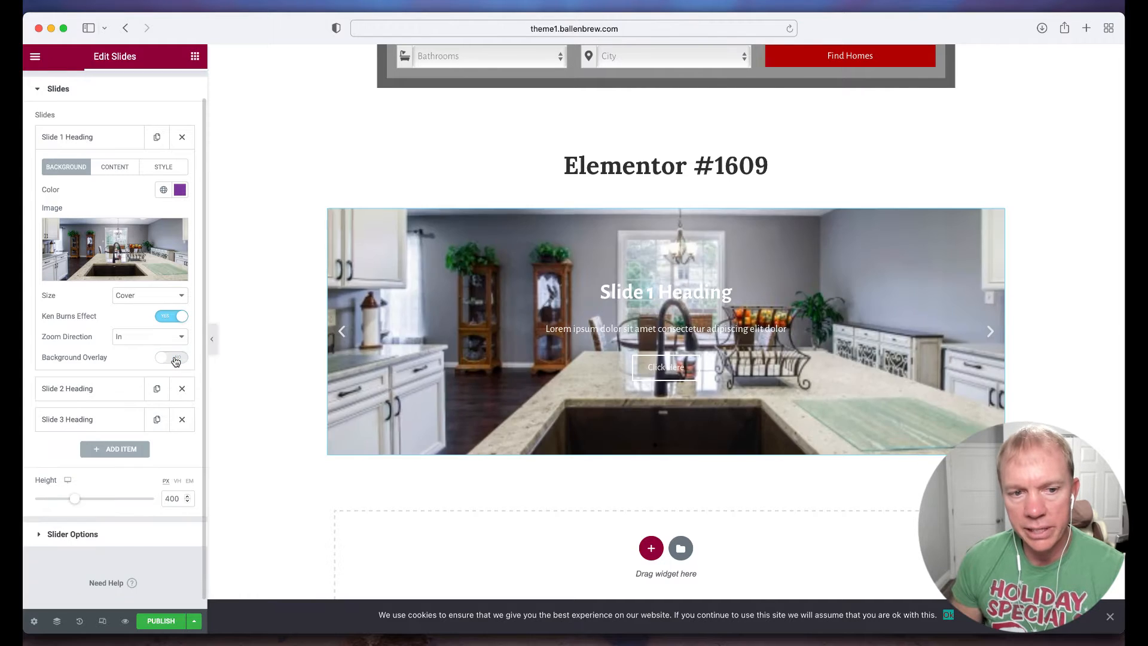
left_click(174, 359)
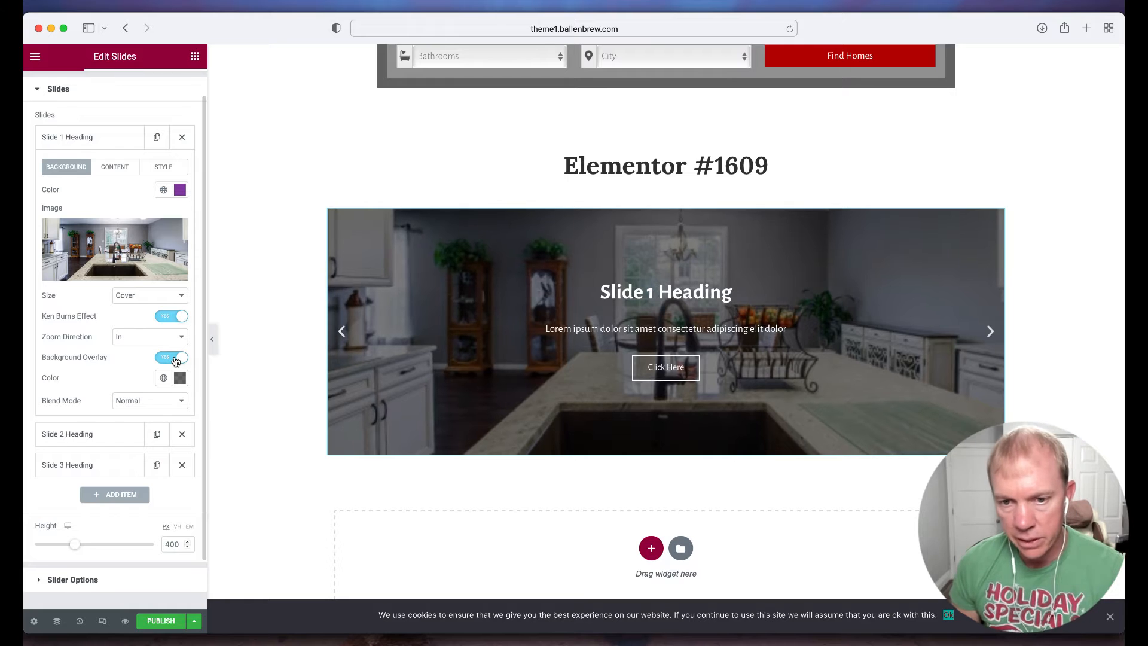
left_click(174, 359)
left_click(174, 359)
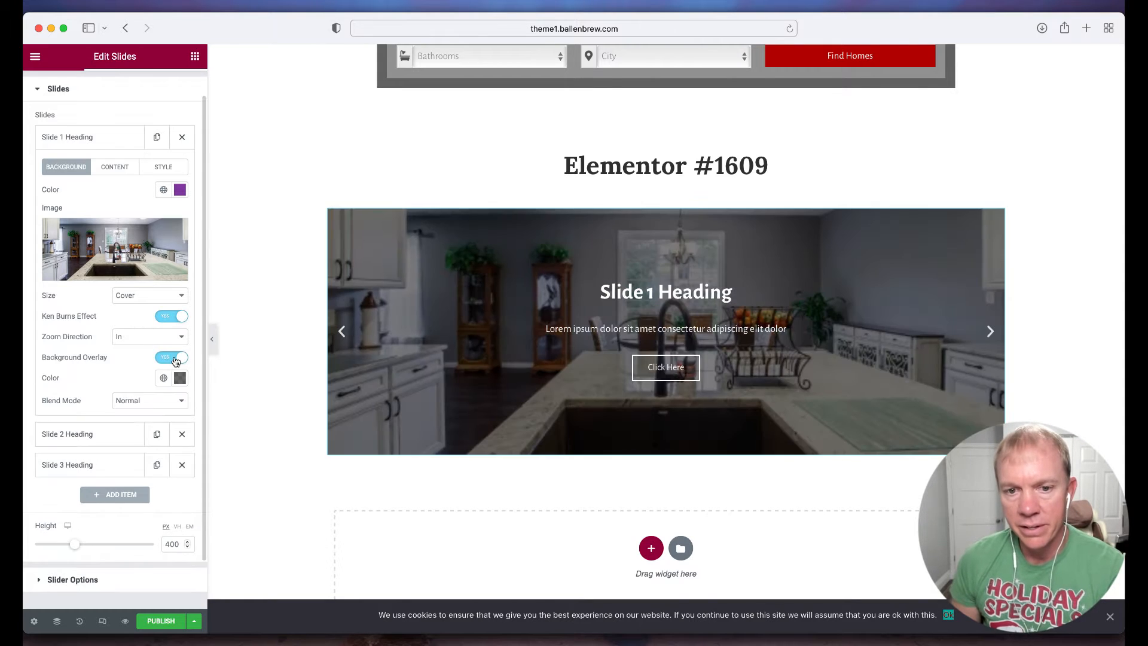
left_click(174, 359)
left_click(175, 359)
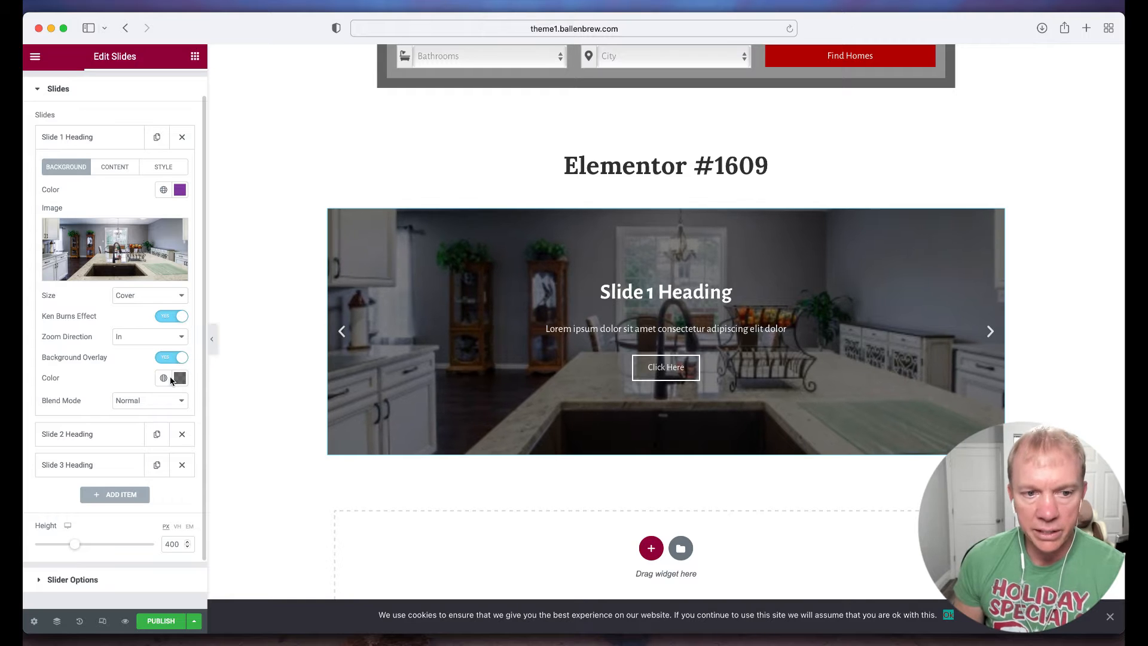
Try the red overlay color #B3282880 on the first slide and return it to #00000080
left_click(180, 378)
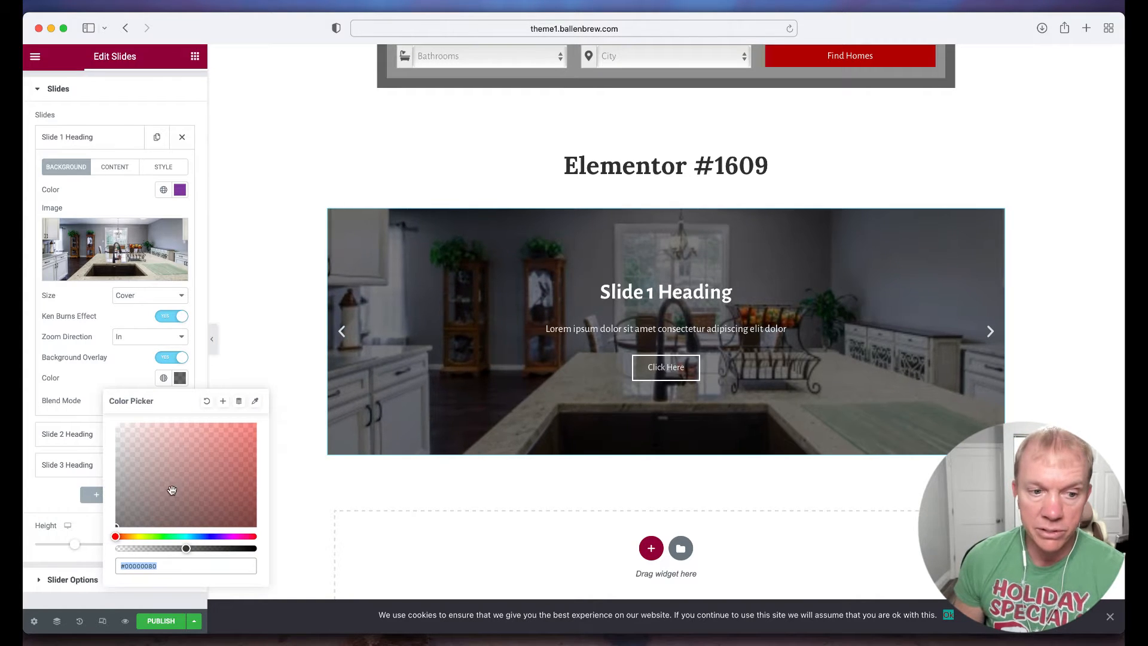
left_click_drag(214, 508, 225, 454)
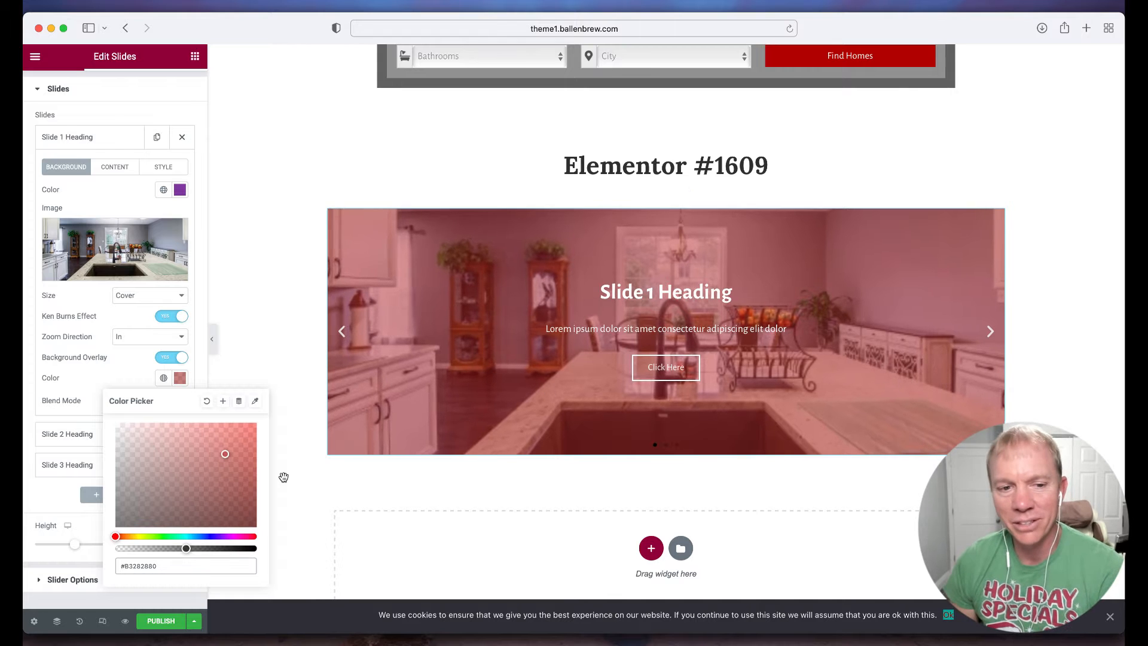
left_click(226, 454)
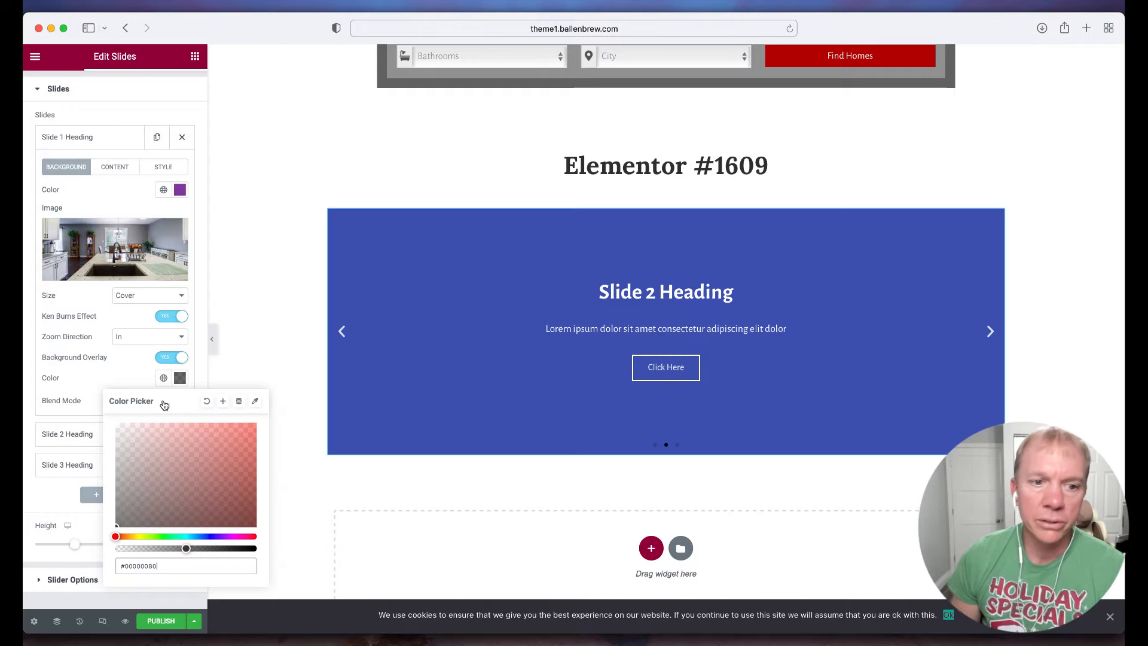
left_click(126, 379)
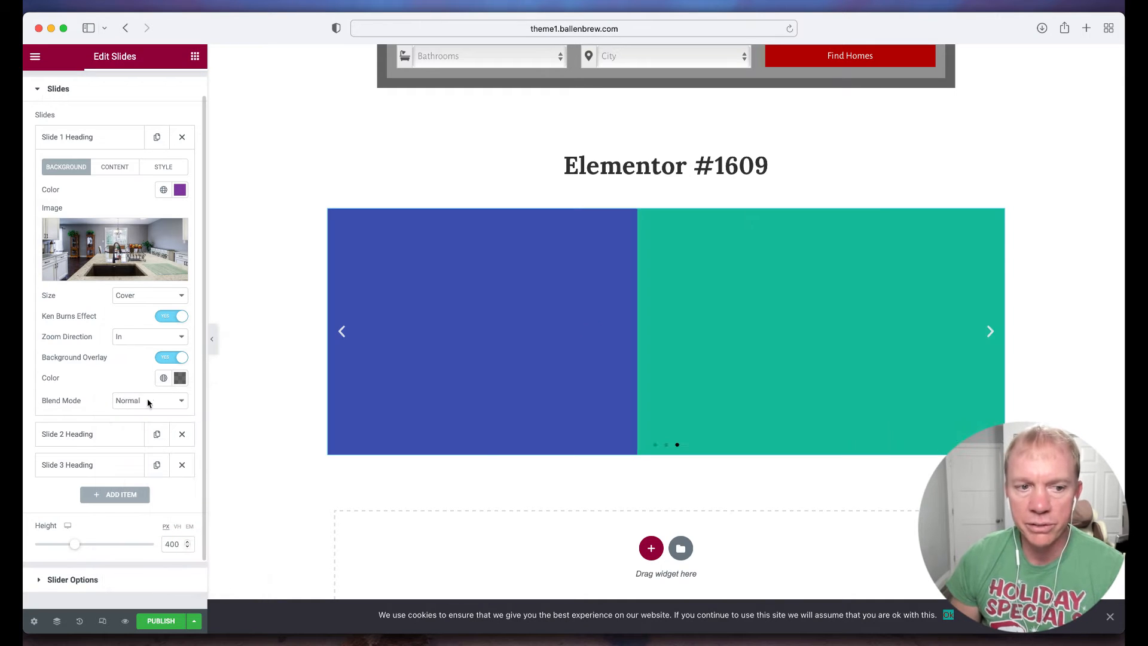
Try the Color Burn, Lighten and Screen blend modes on the first slide's overlay and settle on Multiply
left_click(151, 403)
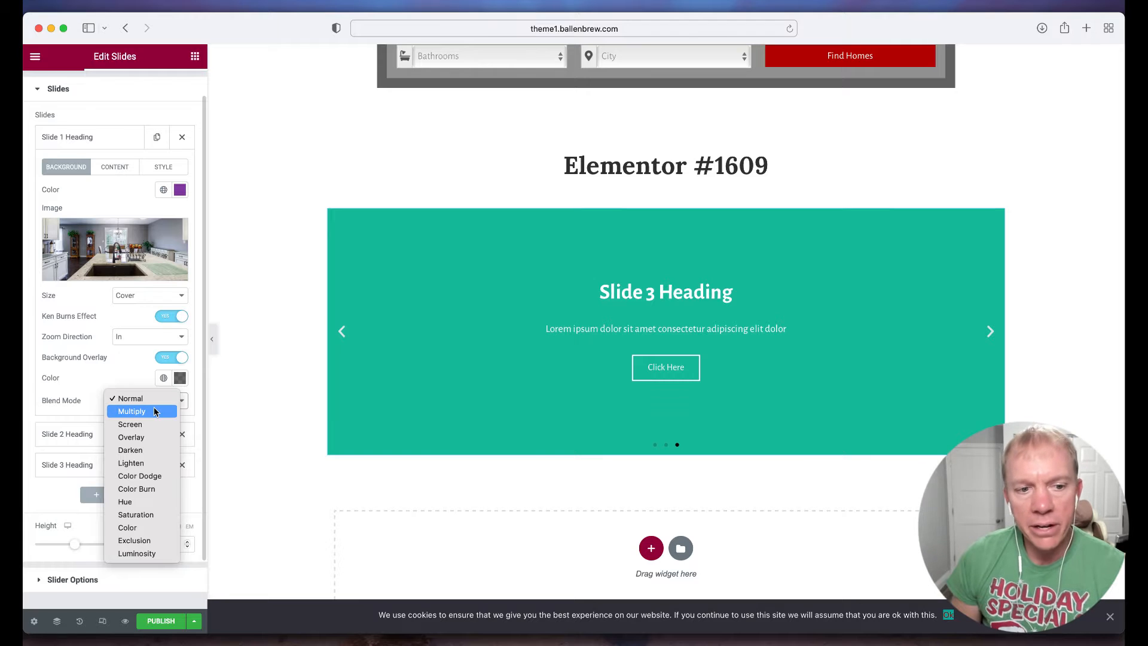
left_click(149, 488)
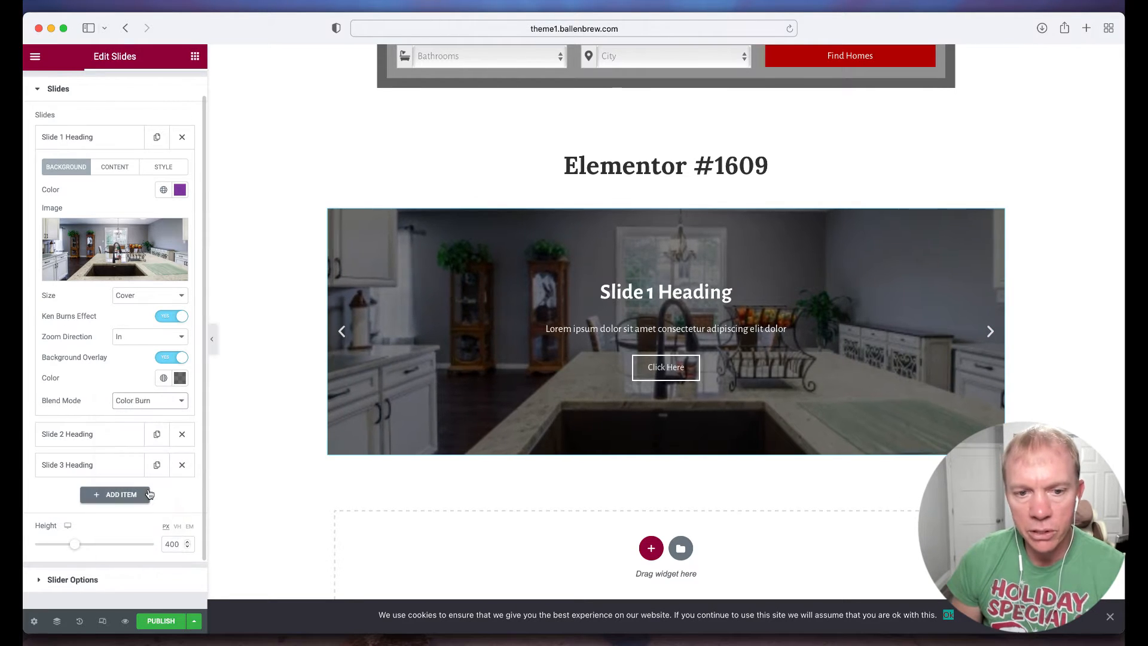
left_click(157, 400)
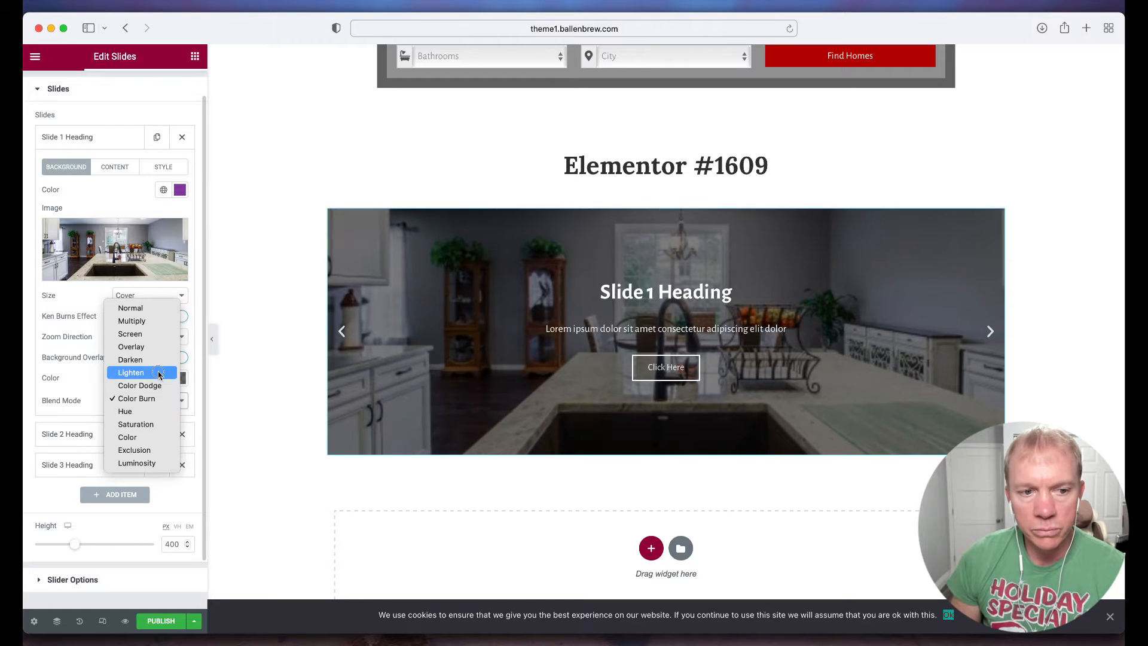
left_click(159, 373)
left_click(157, 401)
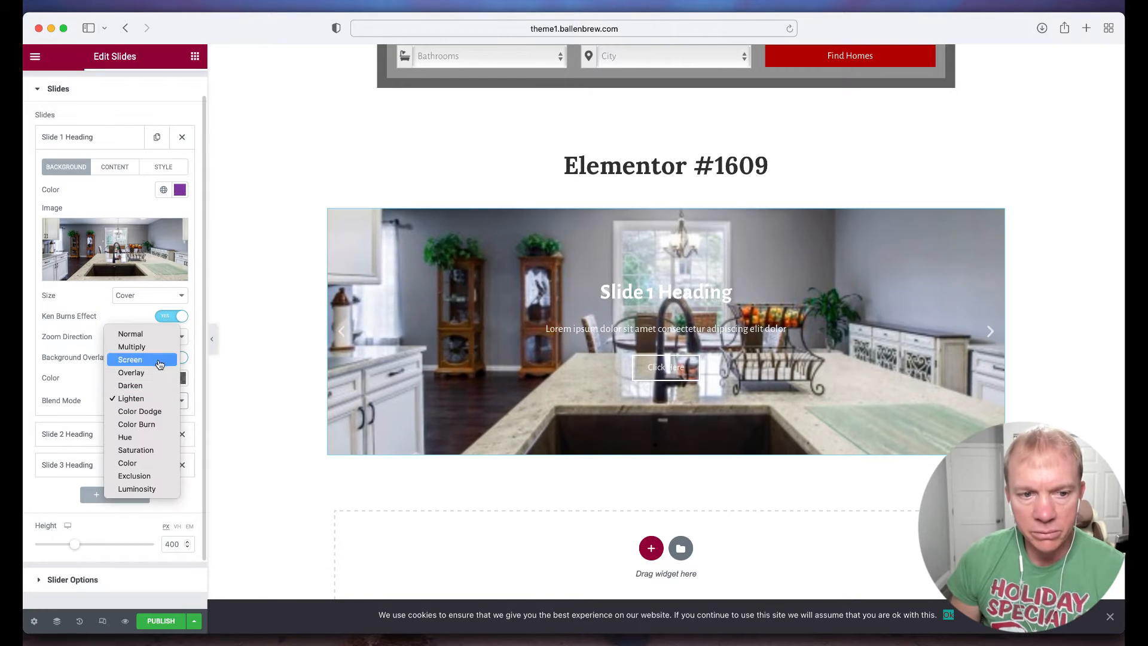
left_click(159, 359)
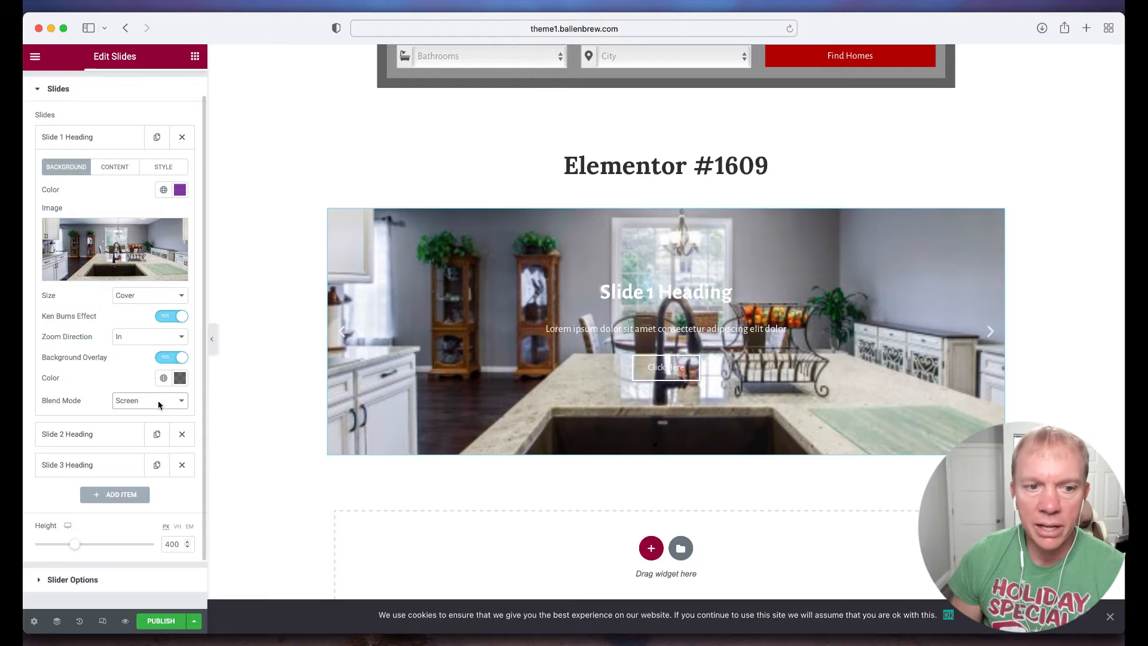
left_click(159, 401)
left_click(156, 388)
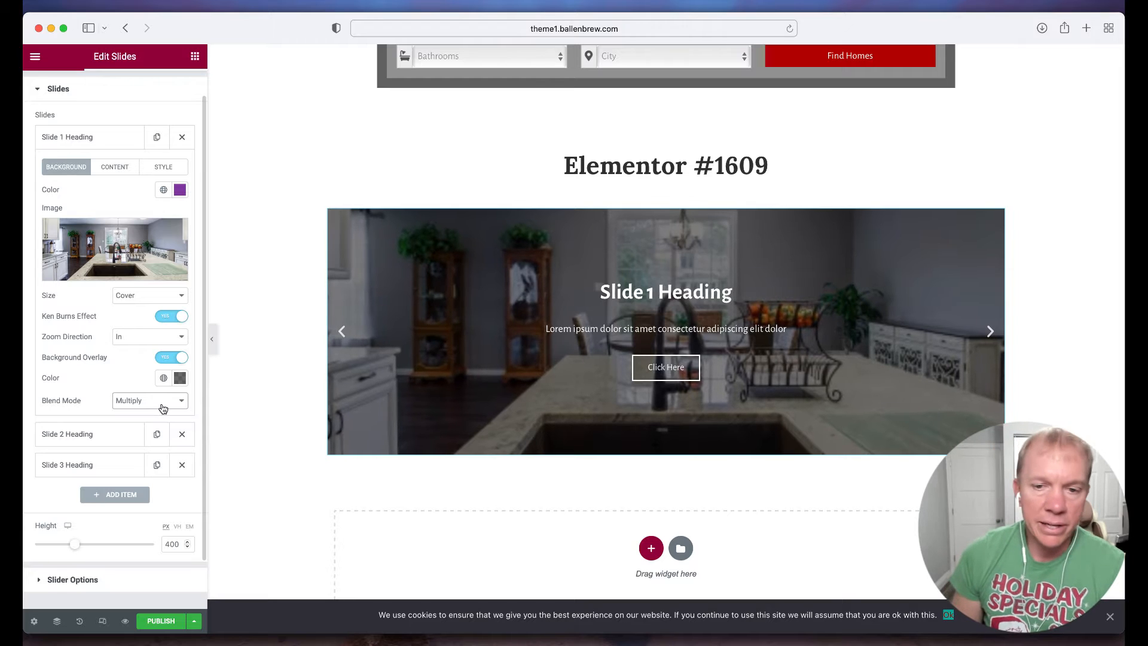
Replace the first slide's title with "Look at this beutiful kitchen"
scroll(136, 404, "up", 1)
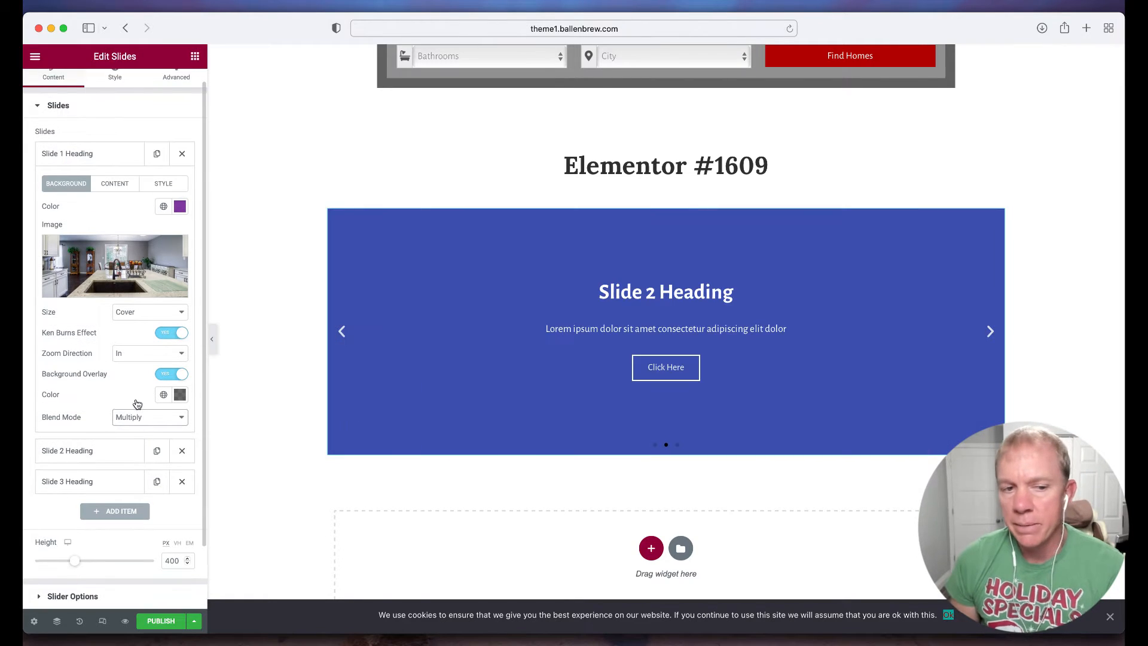
scroll(140, 413, "up", 1)
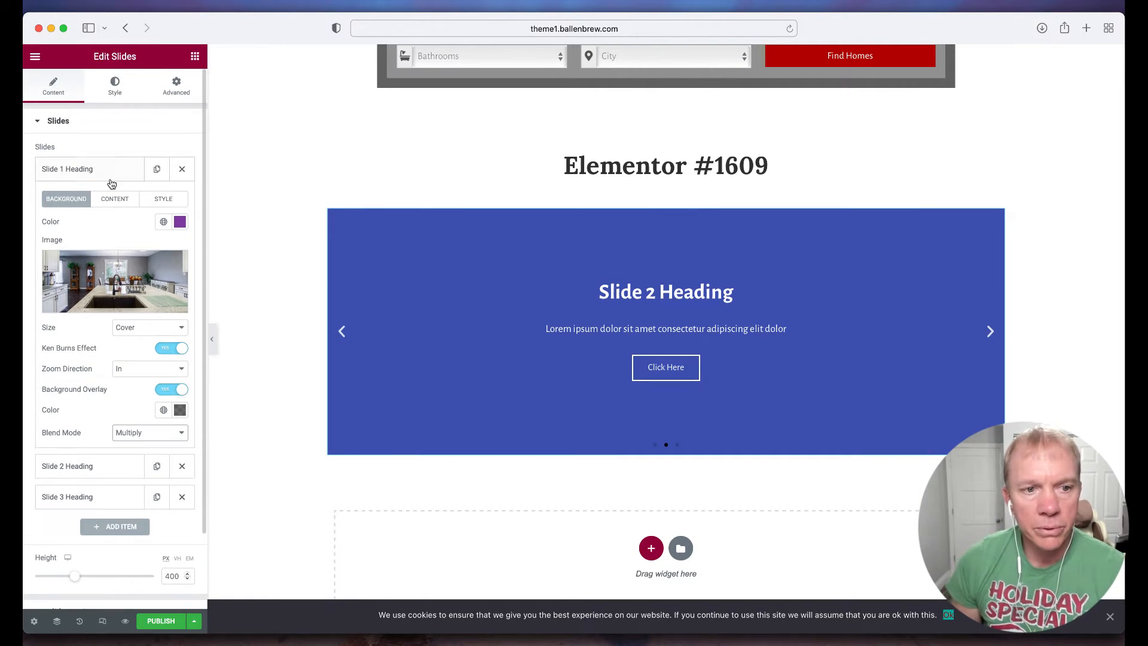
left_click(108, 205)
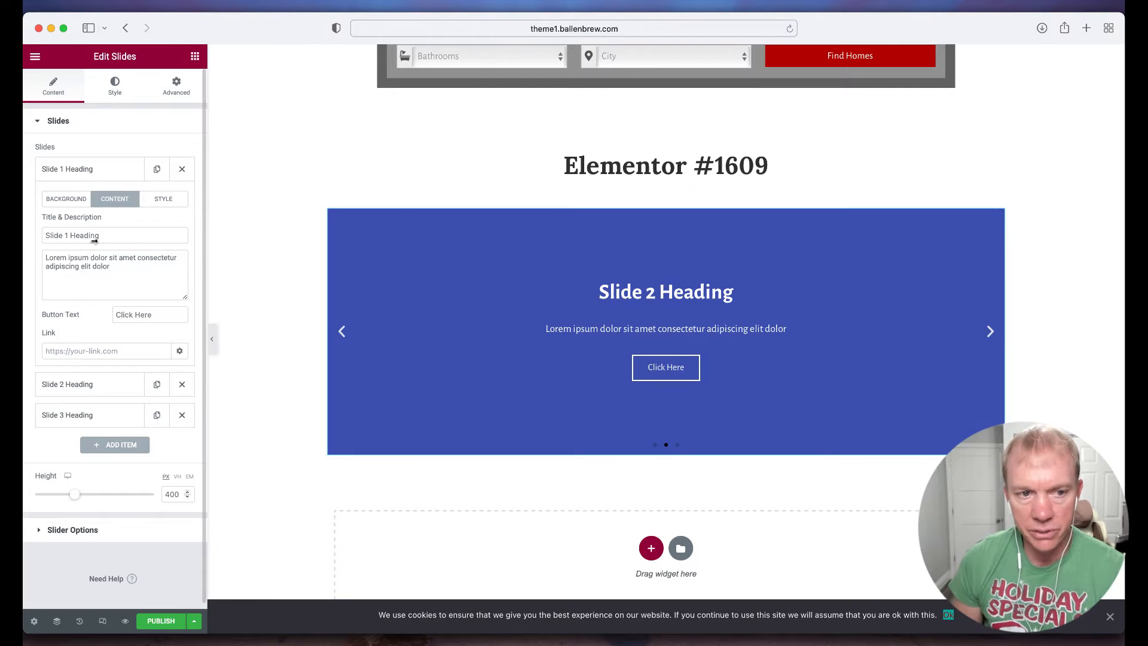
left_click_drag(122, 238, 30, 240)
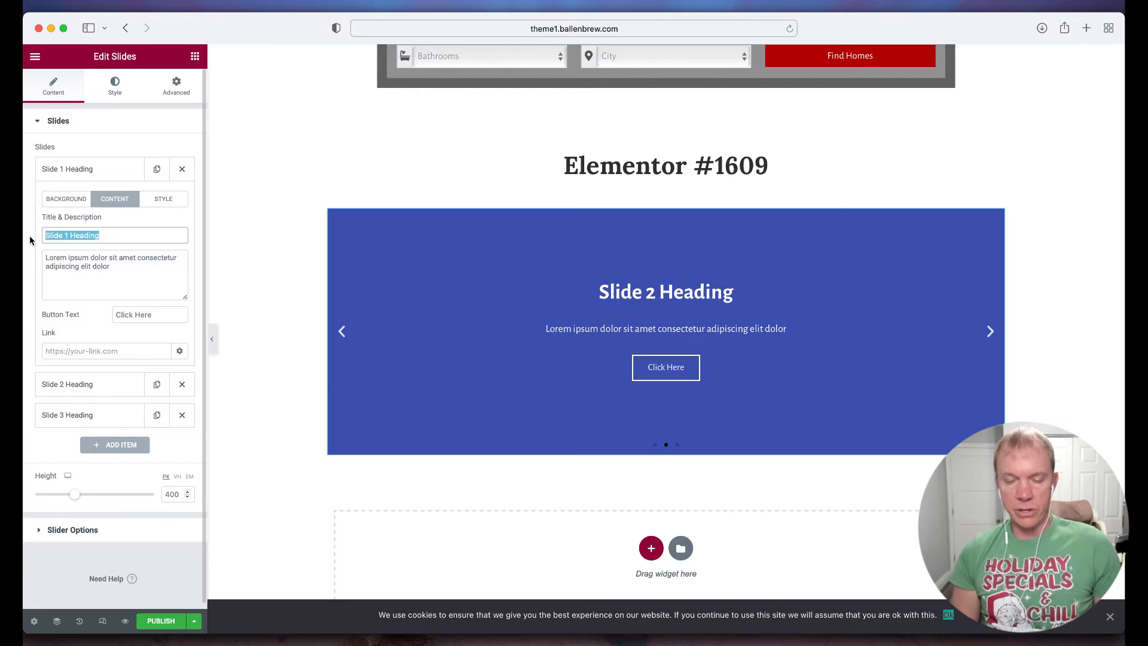
type("Look at at")
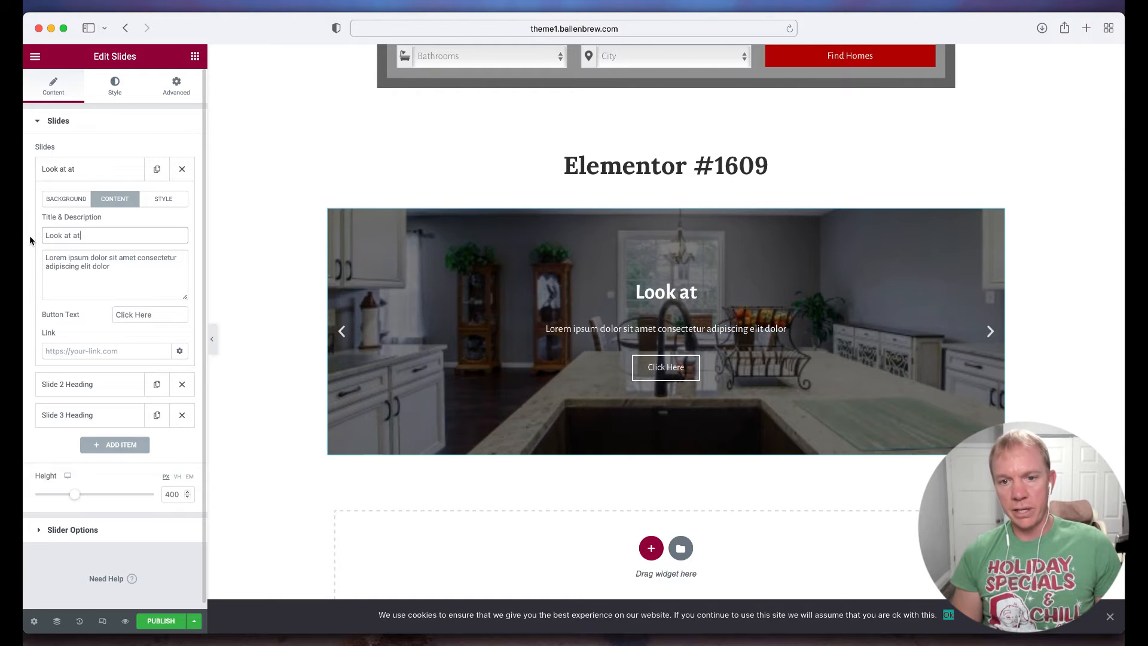
key("BackSpace")
key("BackSpace")
type("thi")
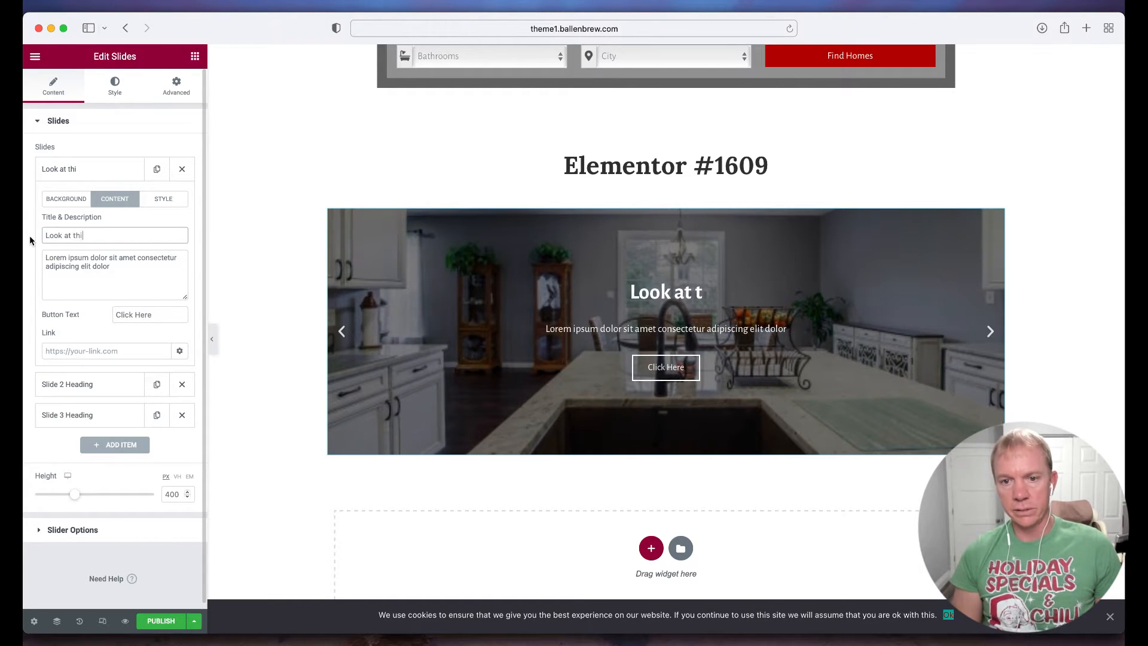
type("s bea")
key("BackSpace")
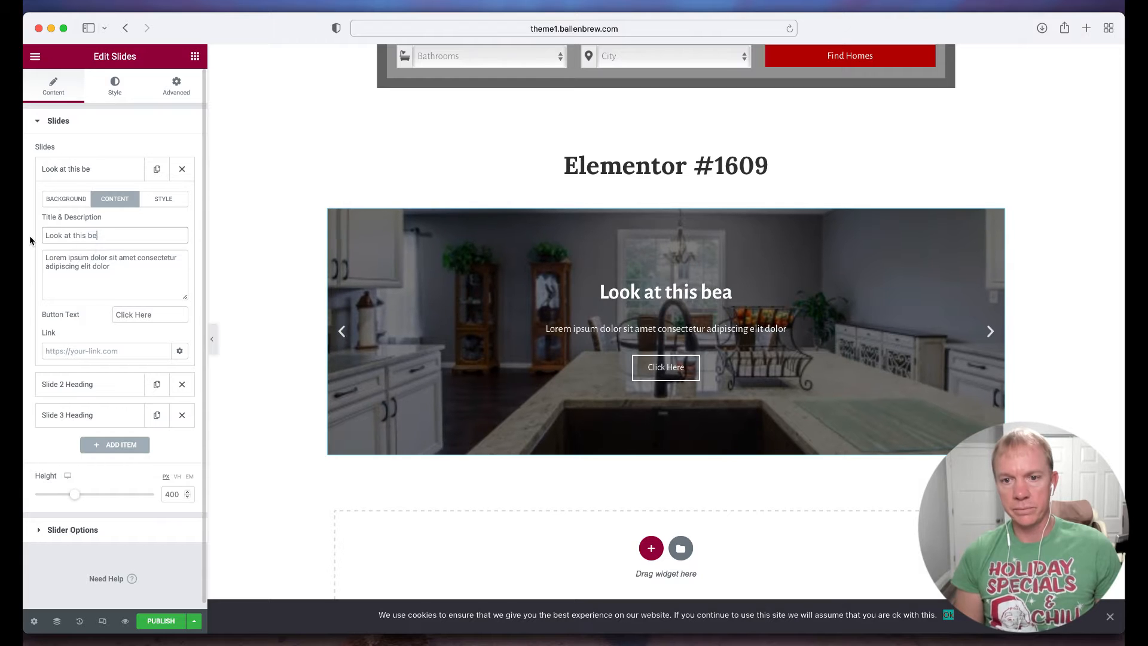
type("utiful")
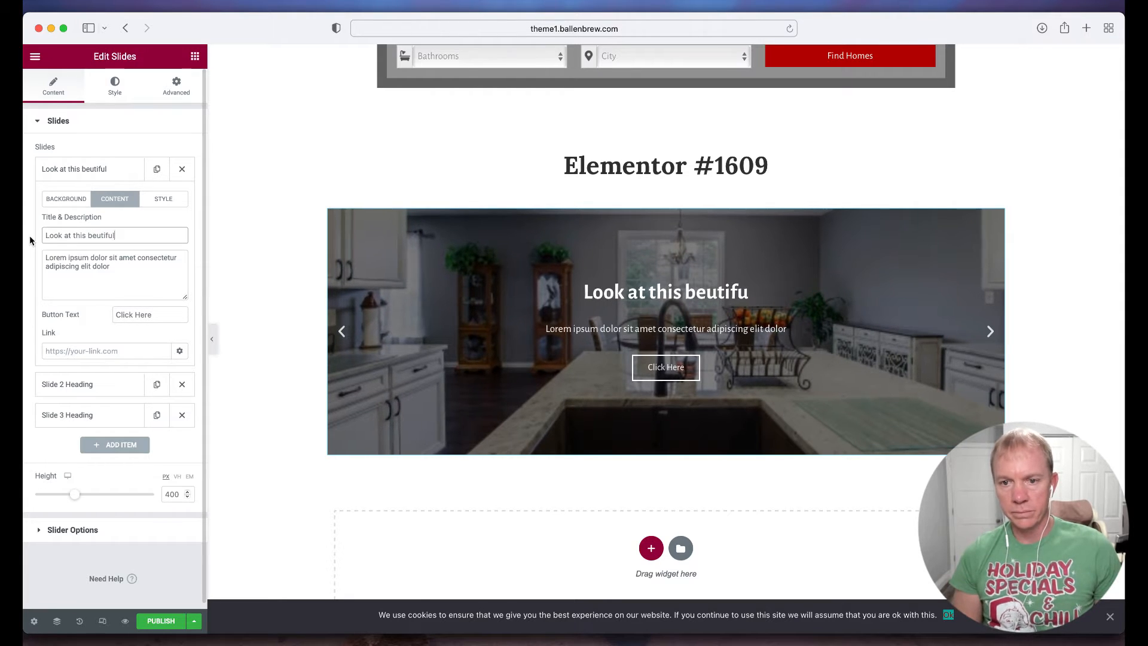
type(" kitchen")
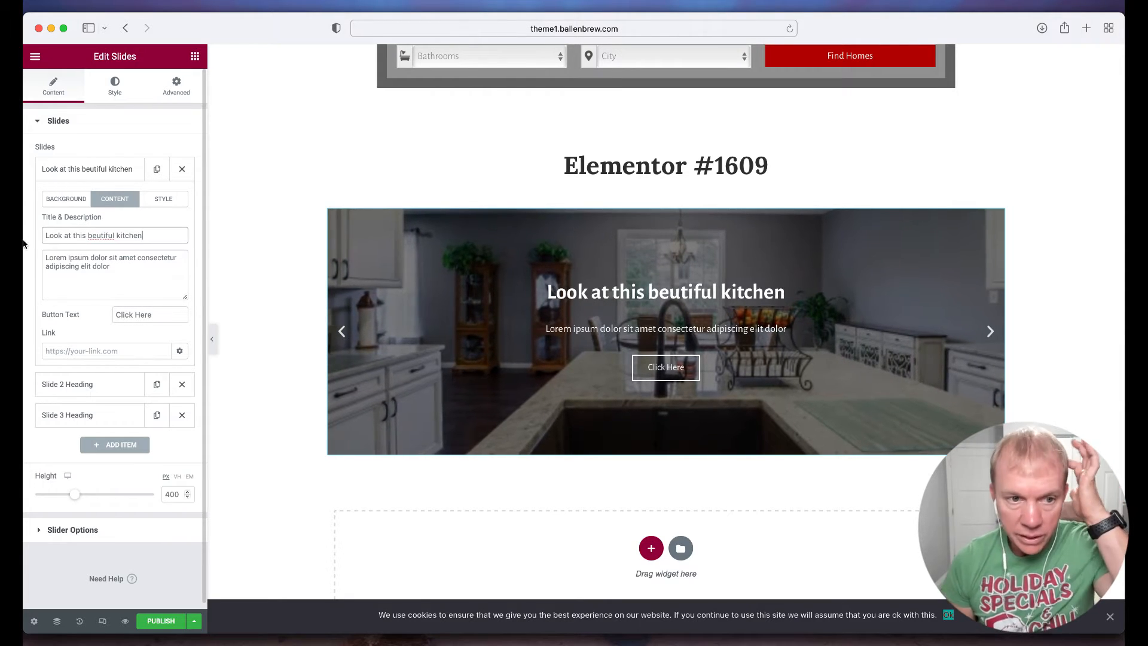
Set the first slide's description to "This could be yours!" and its button text to "Find Out More"
triple_click(60, 262)
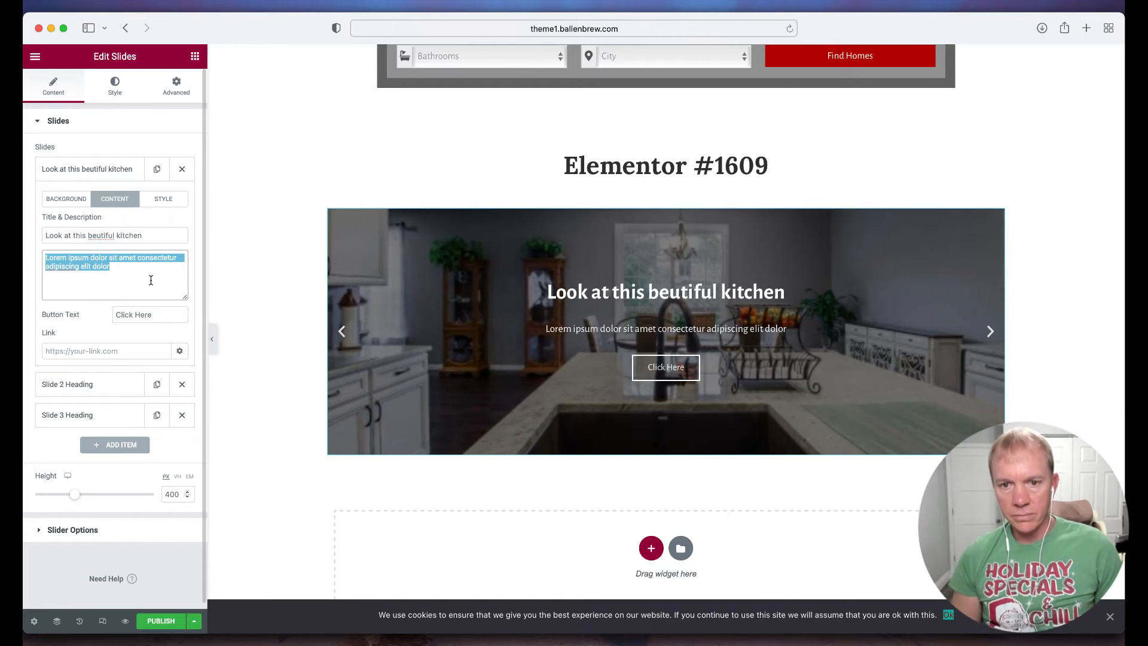
type("This could be yours!")
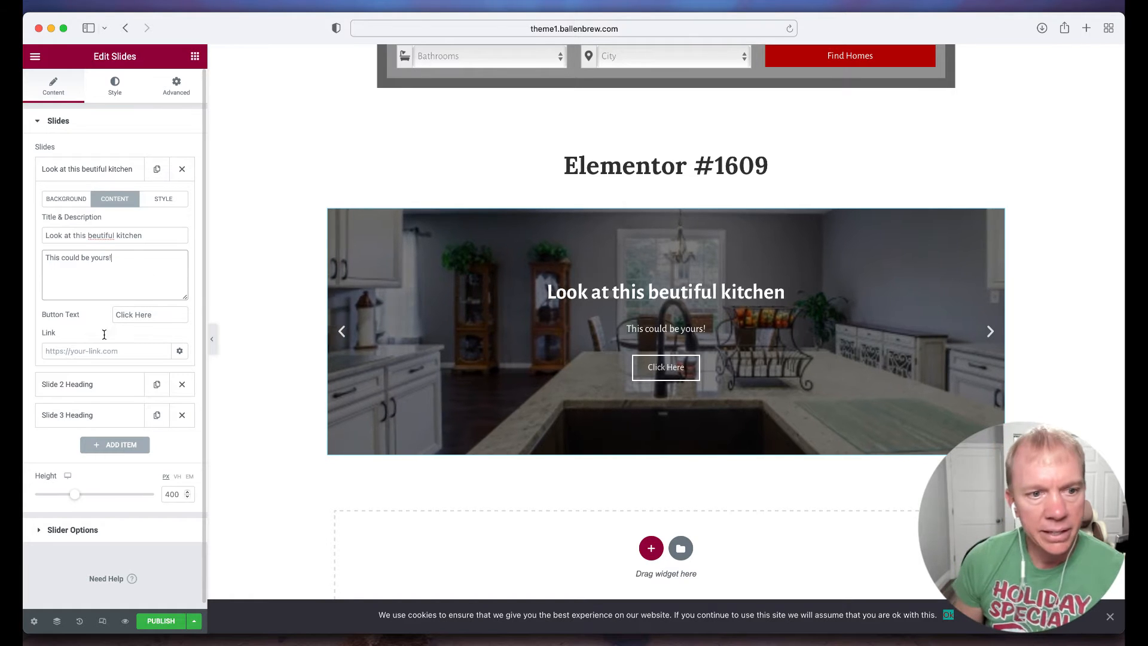
left_click_drag(150, 312, 111, 316)
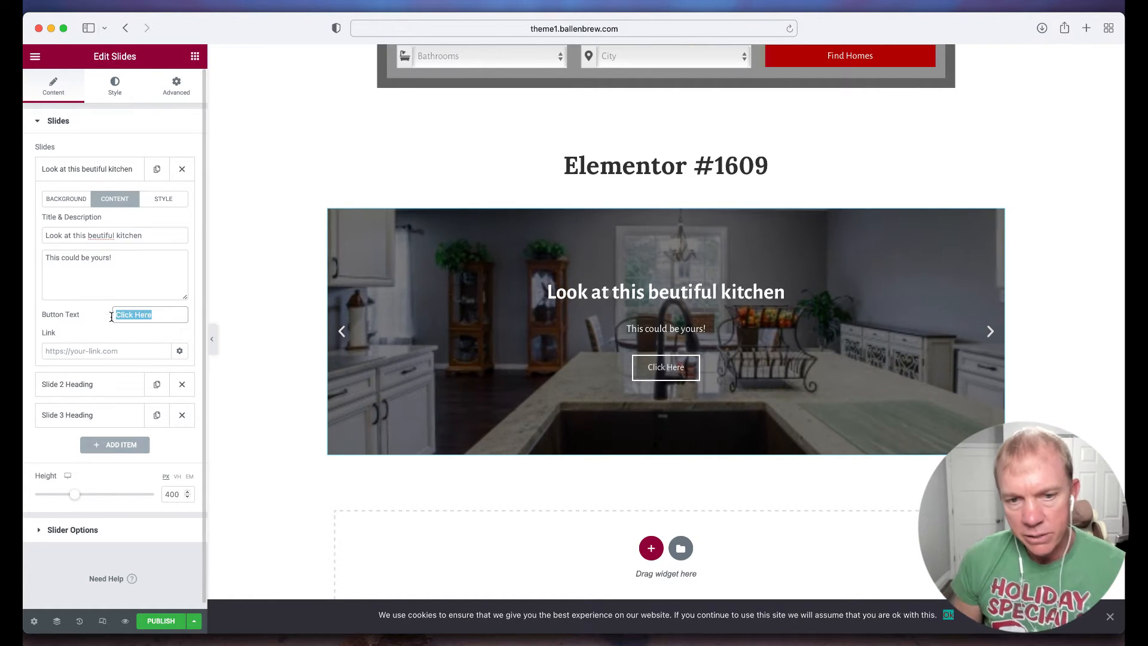
type("Find Out More")
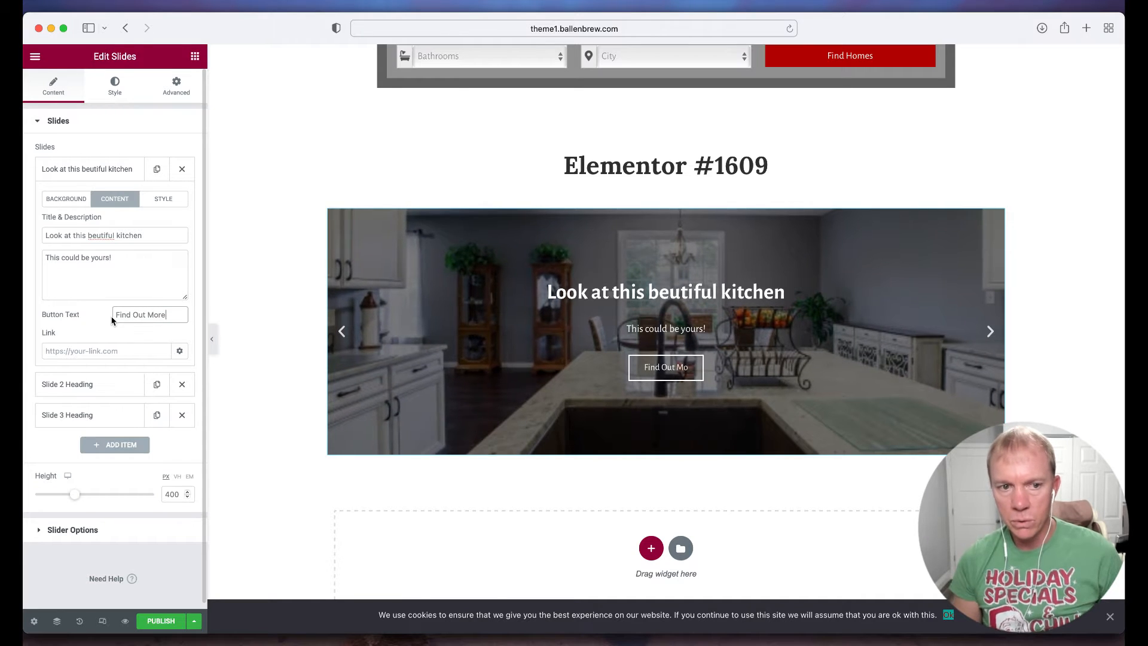
Review the first slide's link field and its link options, leaving the link empty
left_click(106, 350)
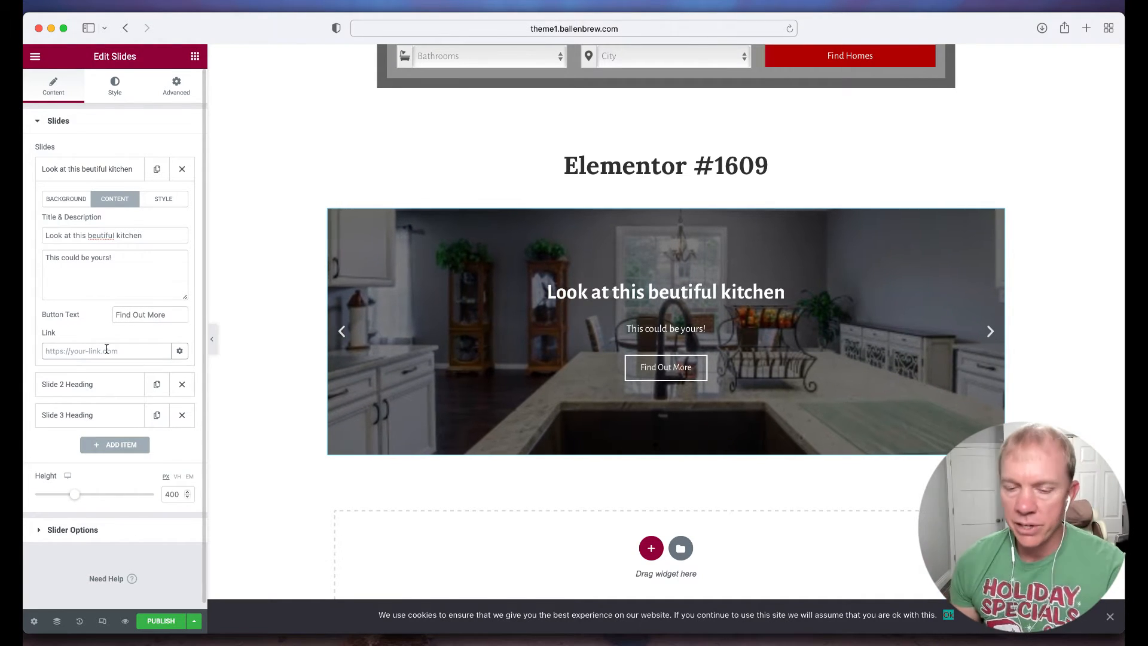
left_click(179, 351)
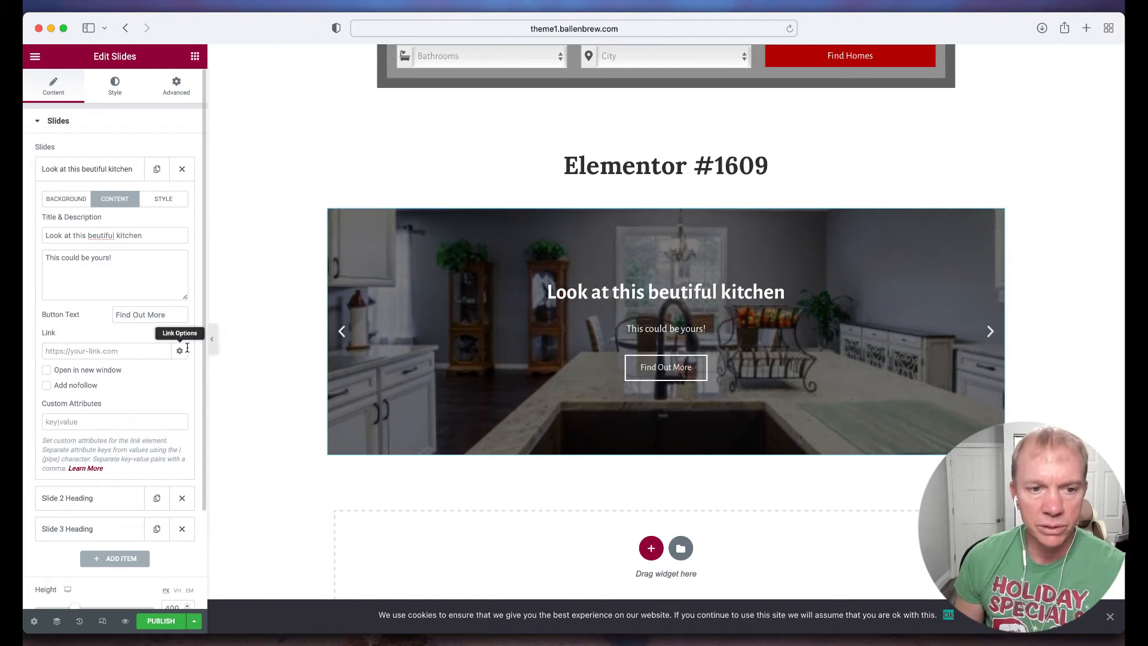
left_click(139, 352)
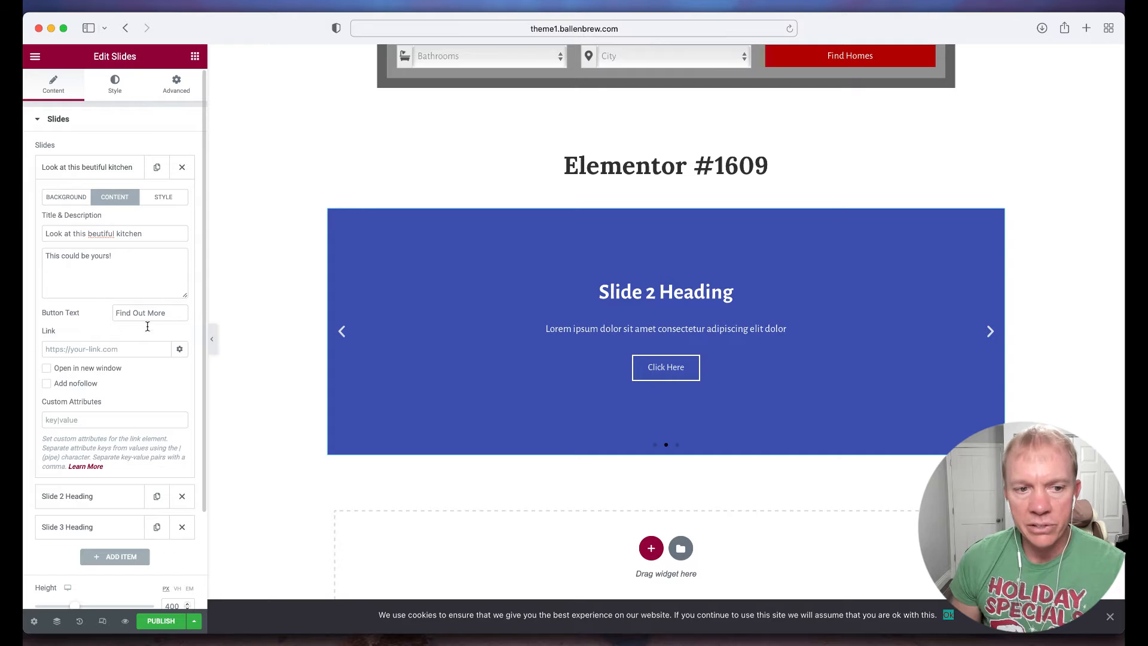
left_click(179, 348)
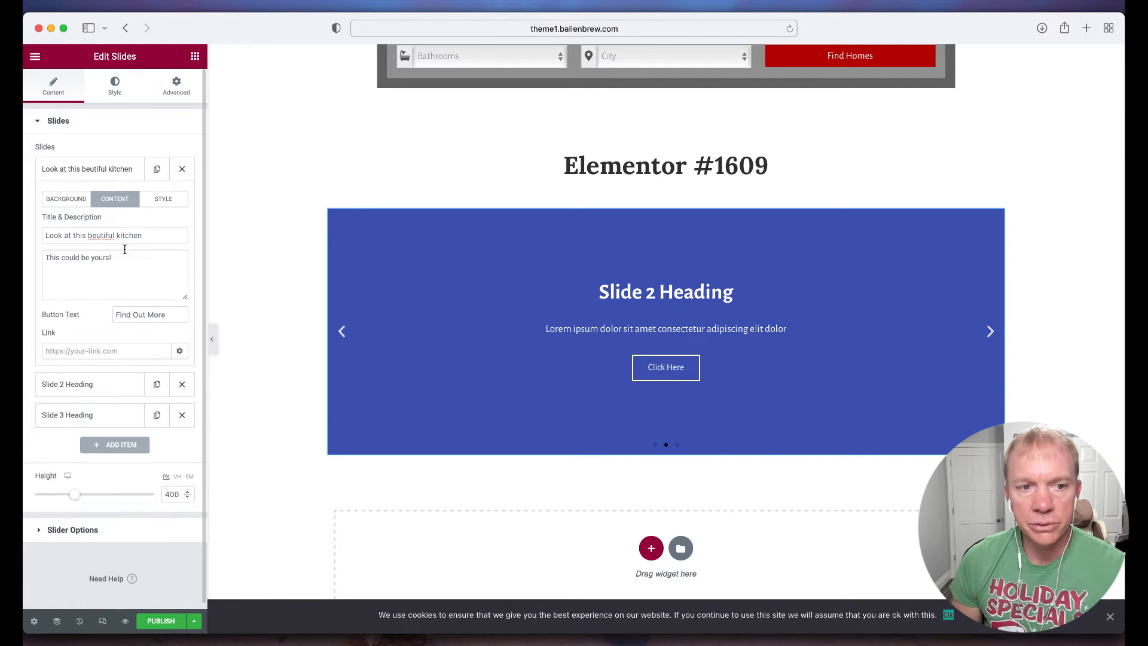
Enable custom styling for the first slide and look over its position, alignment, color and text shadow settings
left_click(159, 203)
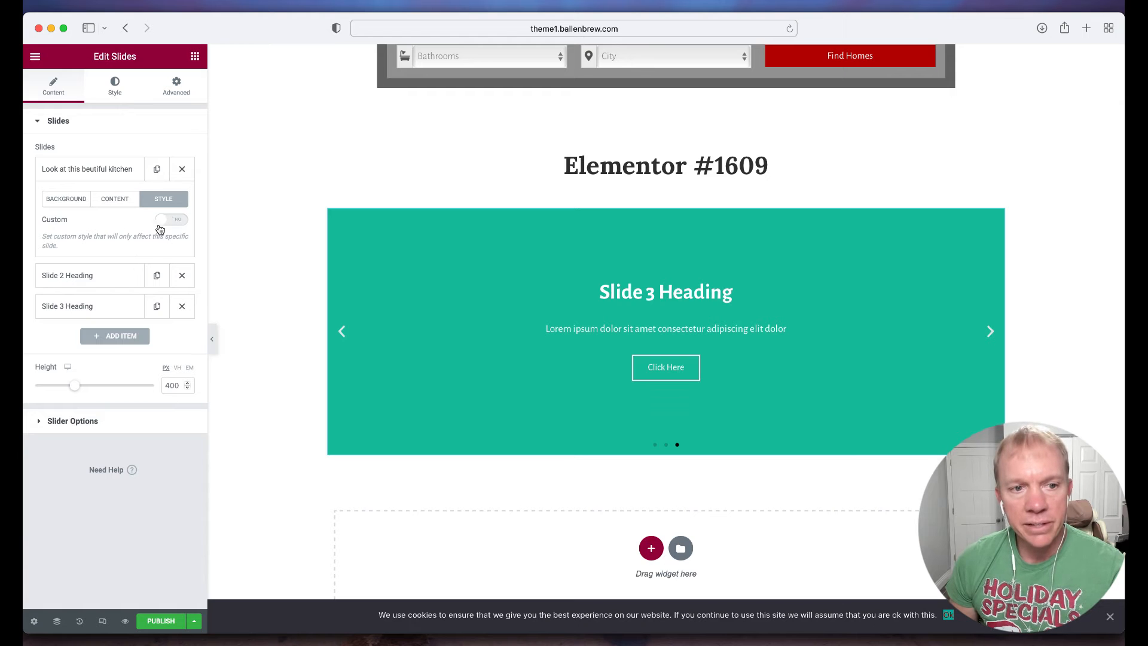
left_click(171, 224)
left_click(174, 225)
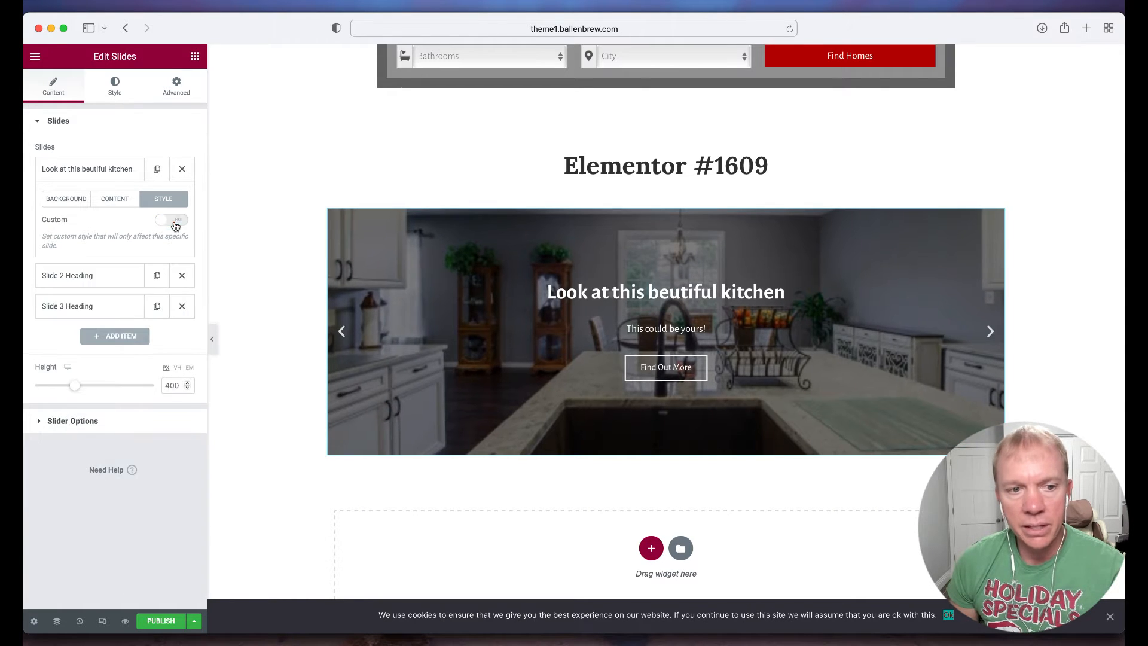
left_click(173, 222)
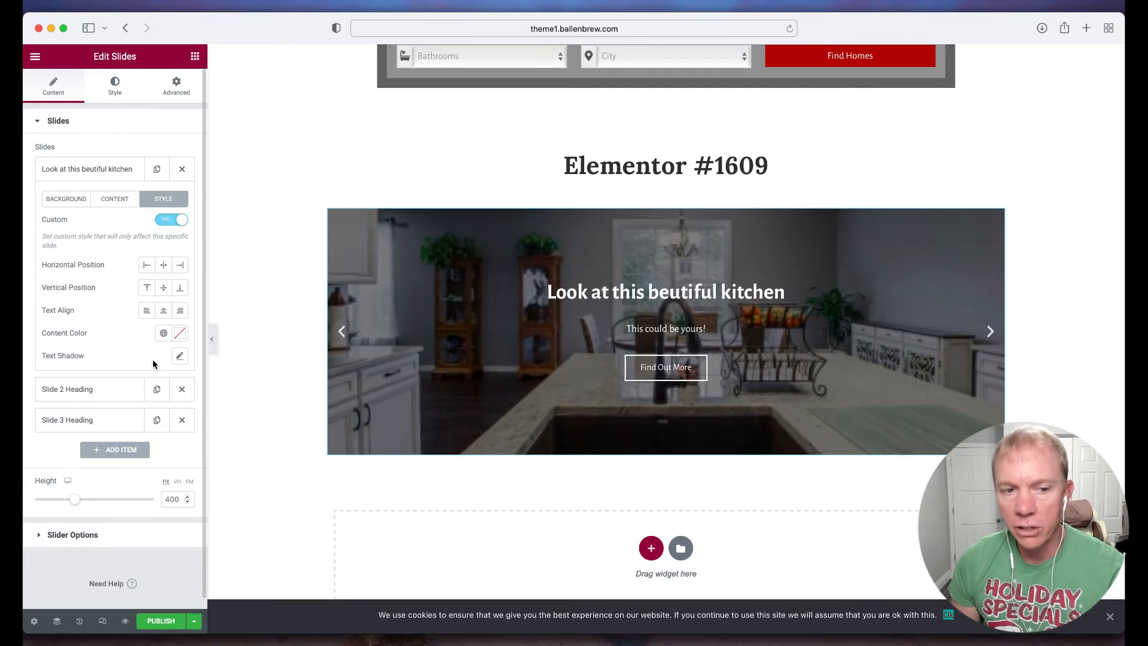
scroll(154, 346, "down", 1)
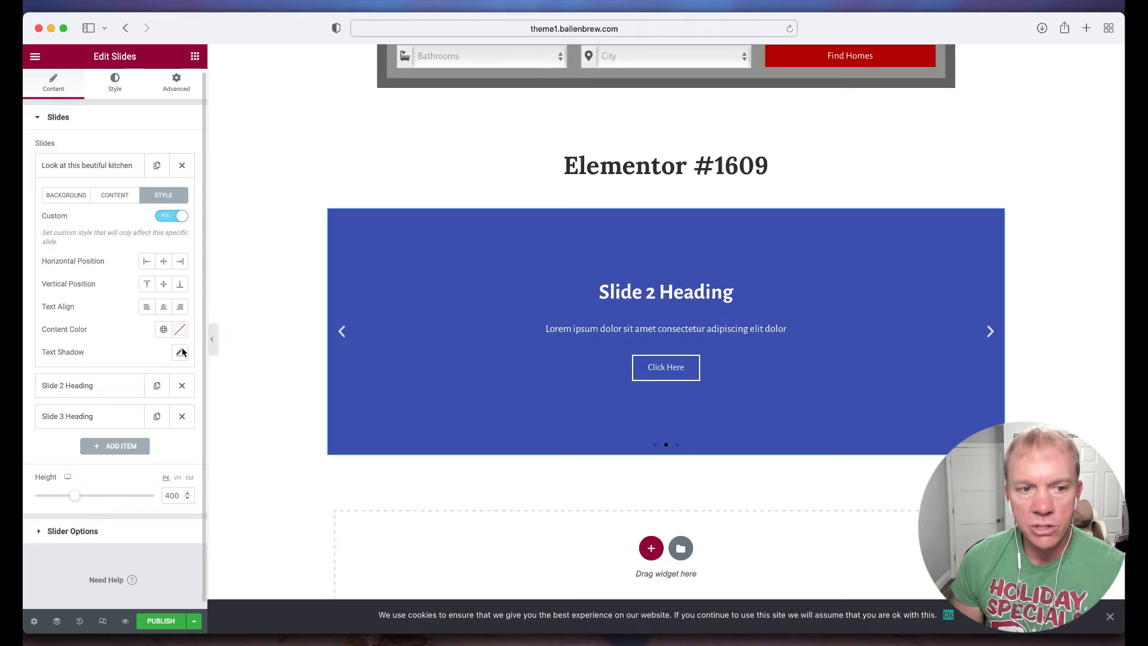
left_click(180, 353)
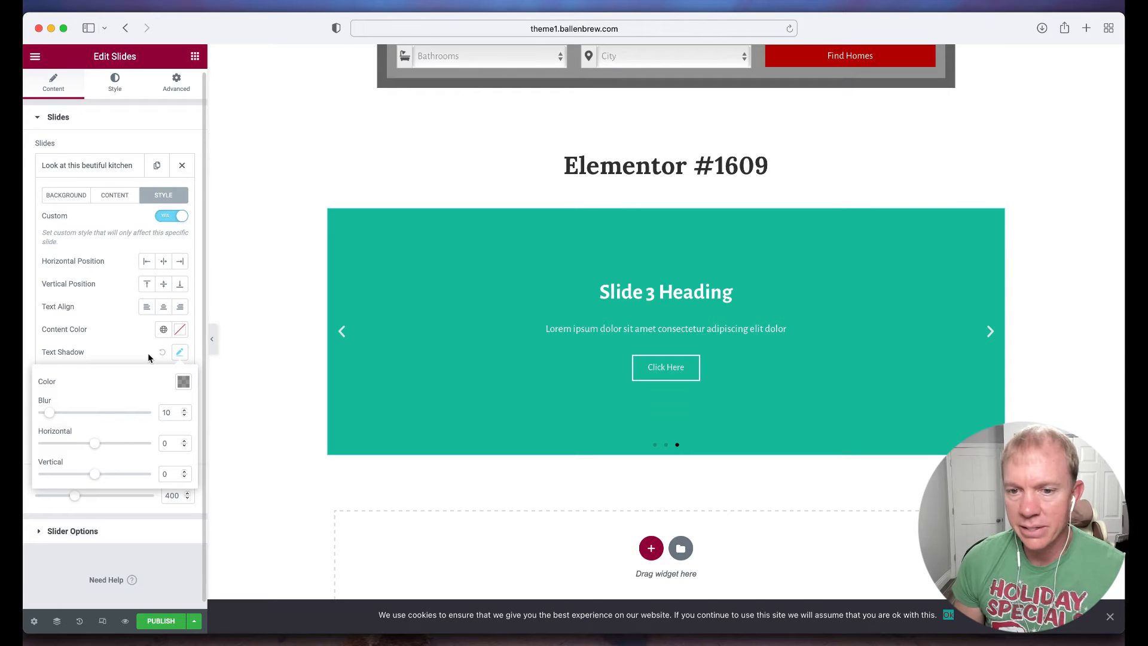
left_click(148, 357)
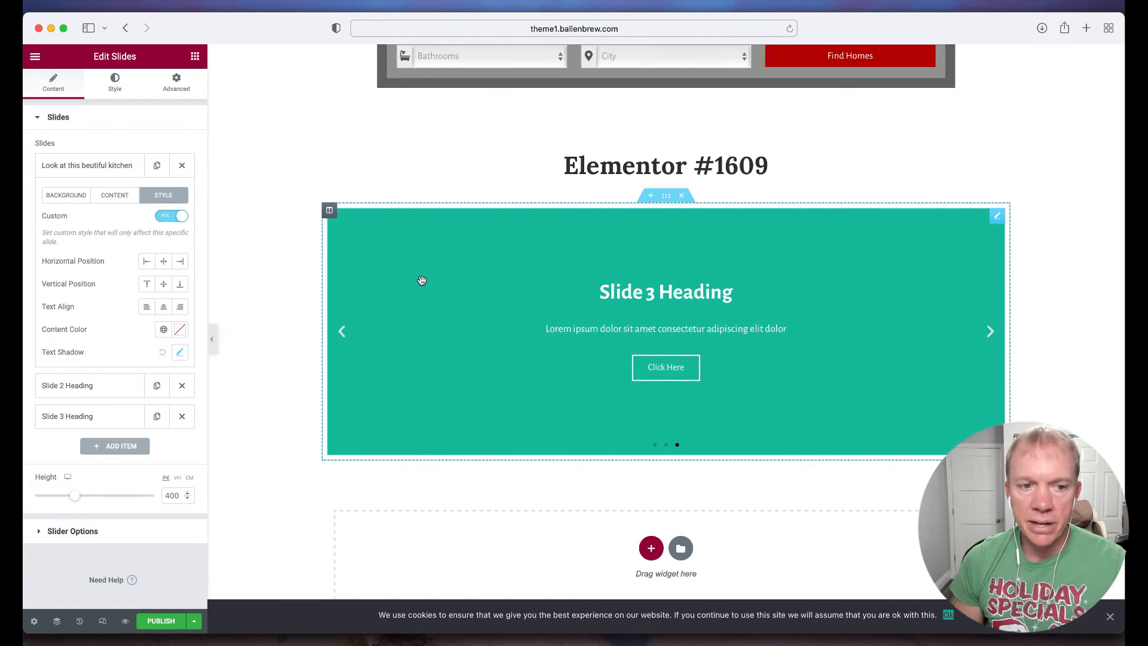
Collapse the first slide's settings and add a fourth slide to the slider
left_click(72, 170)
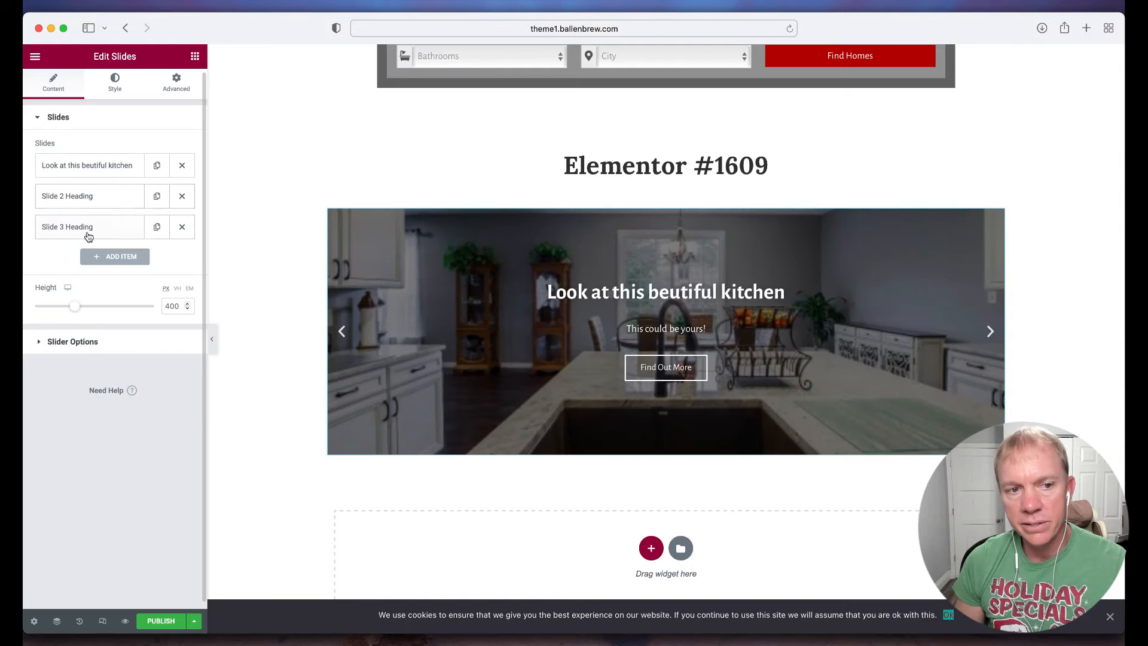
left_click(113, 257)
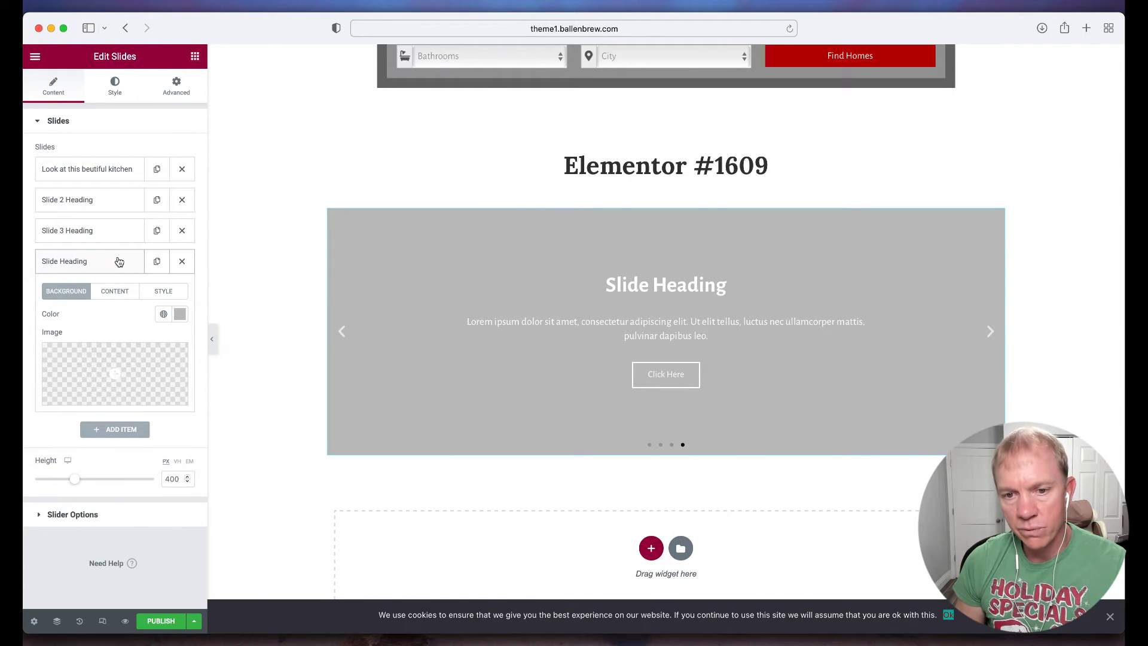
Add a fifth slide, collapse its settings, and reduce the slider height to 223 px
left_click(119, 435)
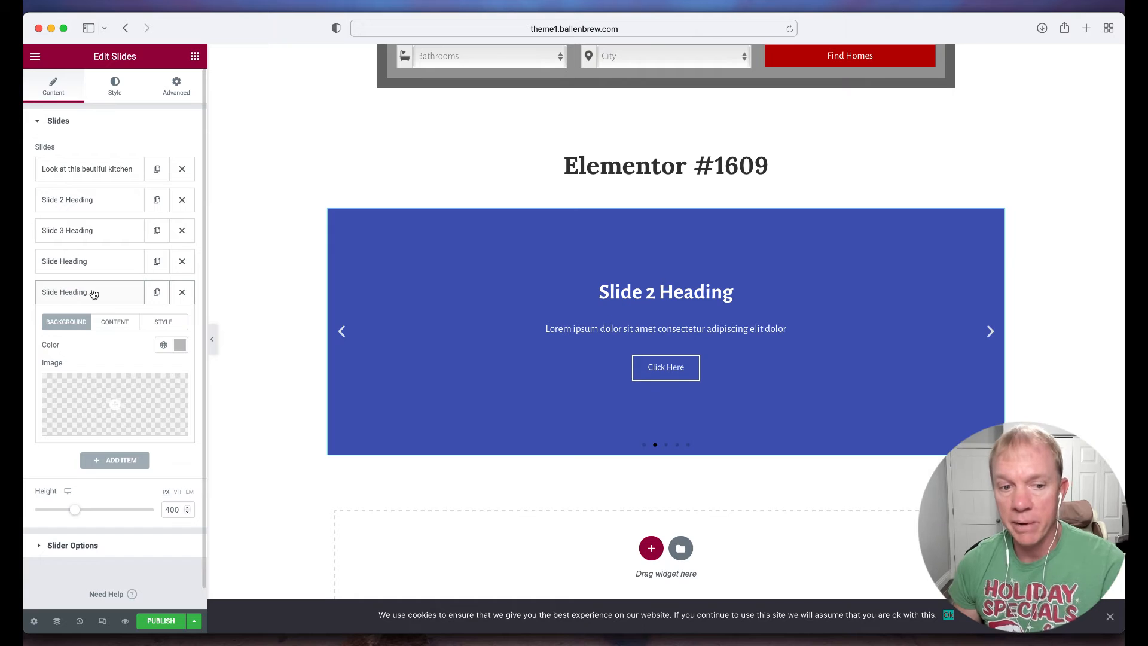
scroll(102, 436, "down", 1)
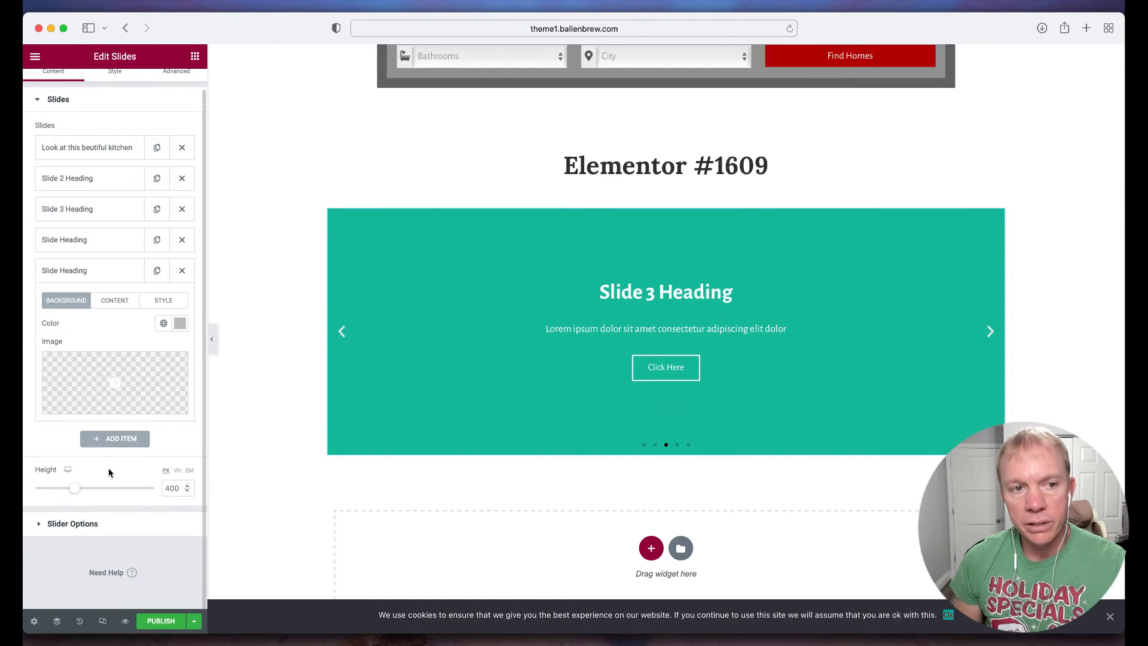
left_click(64, 270)
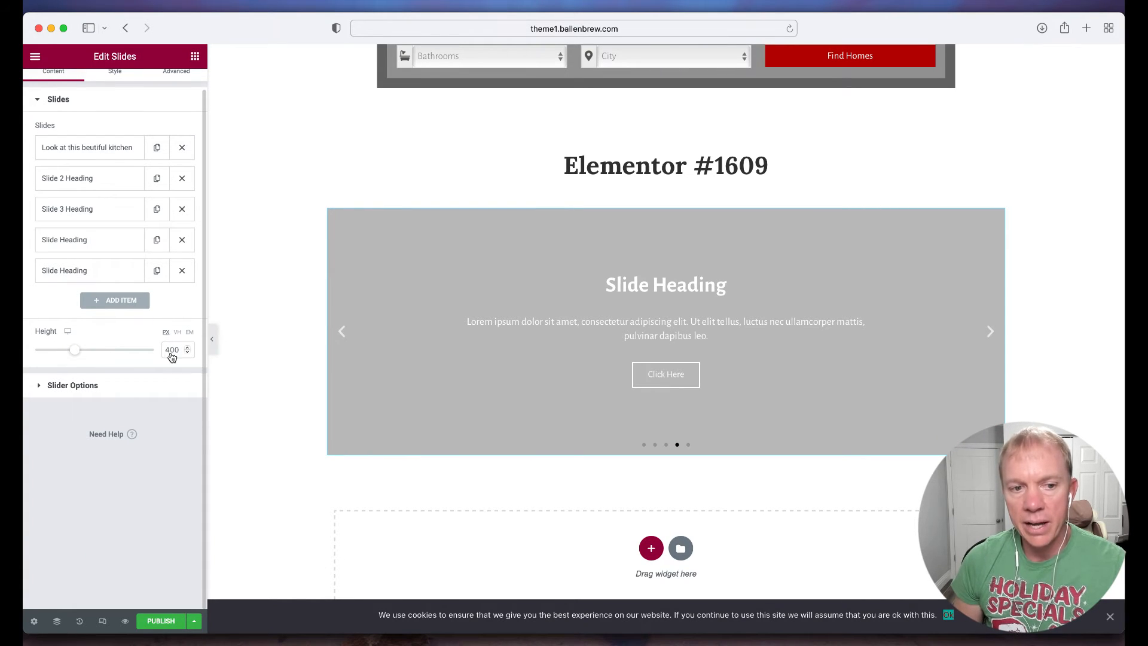
left_click_drag(80, 352, 52, 354)
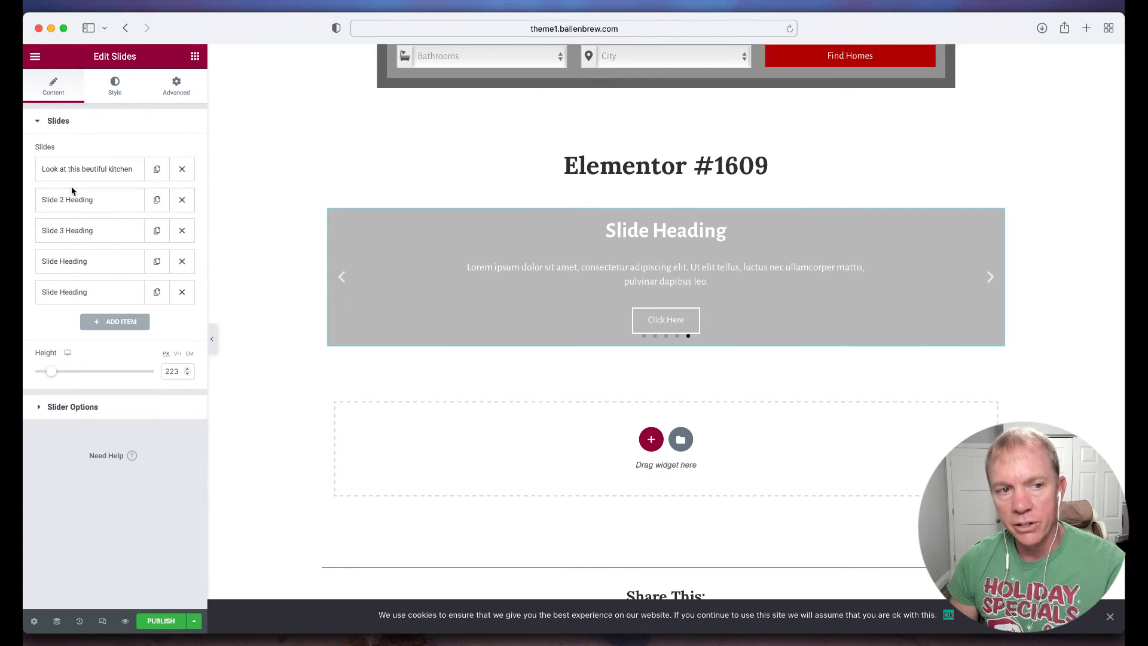
Reopen the first slide's settings and review its custom style options
left_click(79, 169)
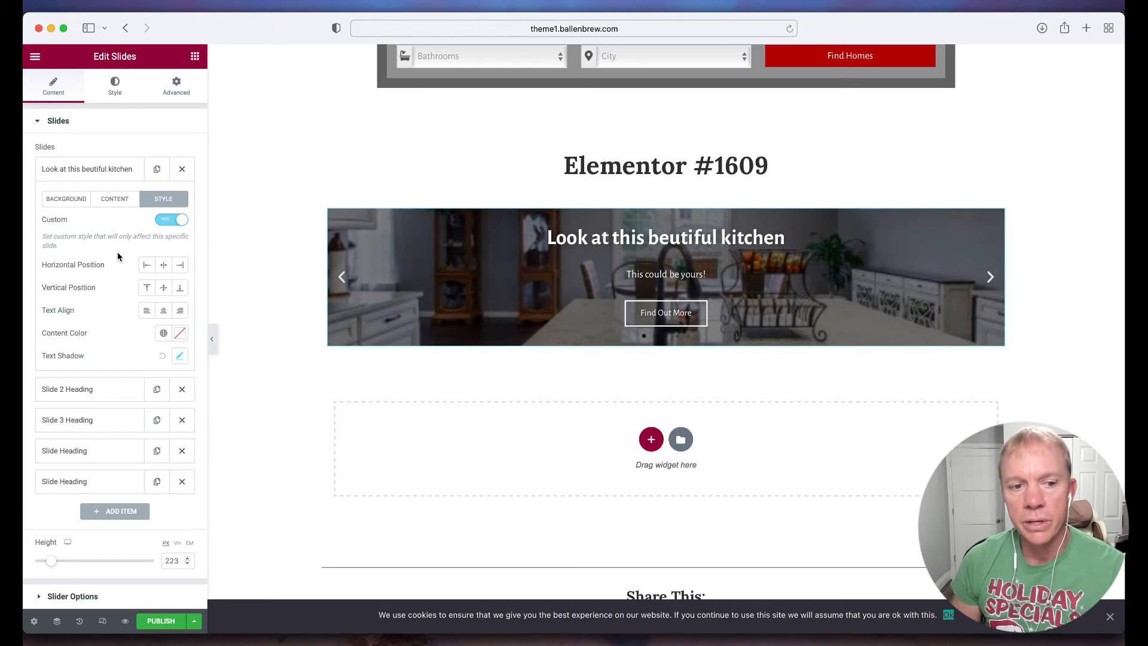
scroll(120, 251, "down", 1)
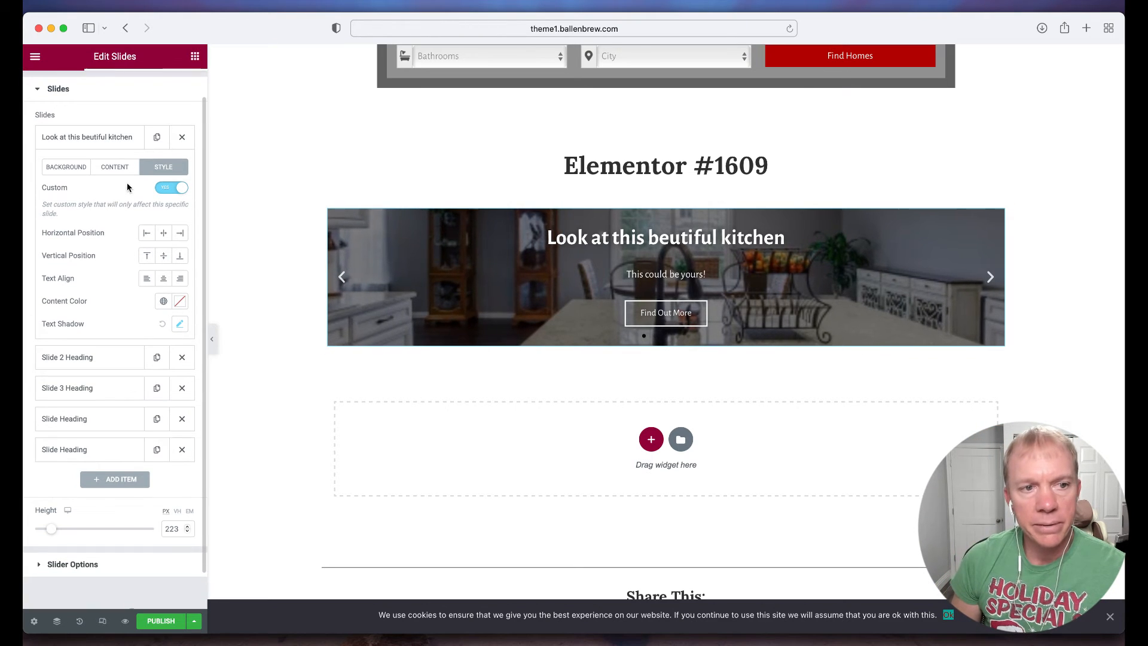
scroll(125, 409, "down", 1)
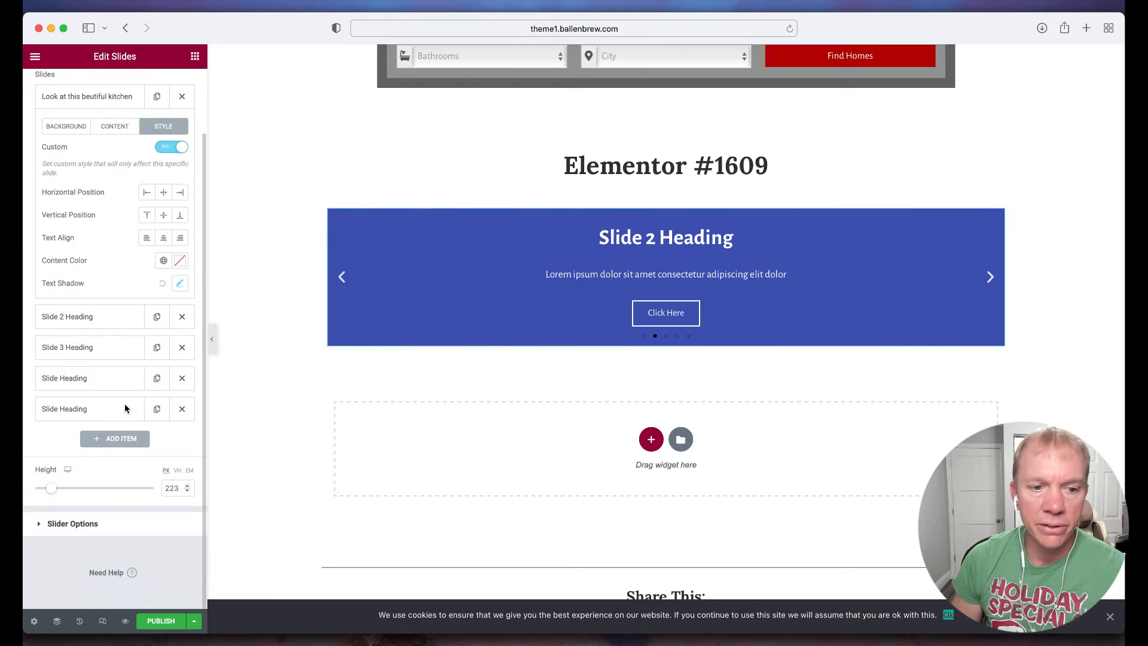
Open the slider options and test the navigation dots and the next arrow on the slider preview
left_click(72, 523)
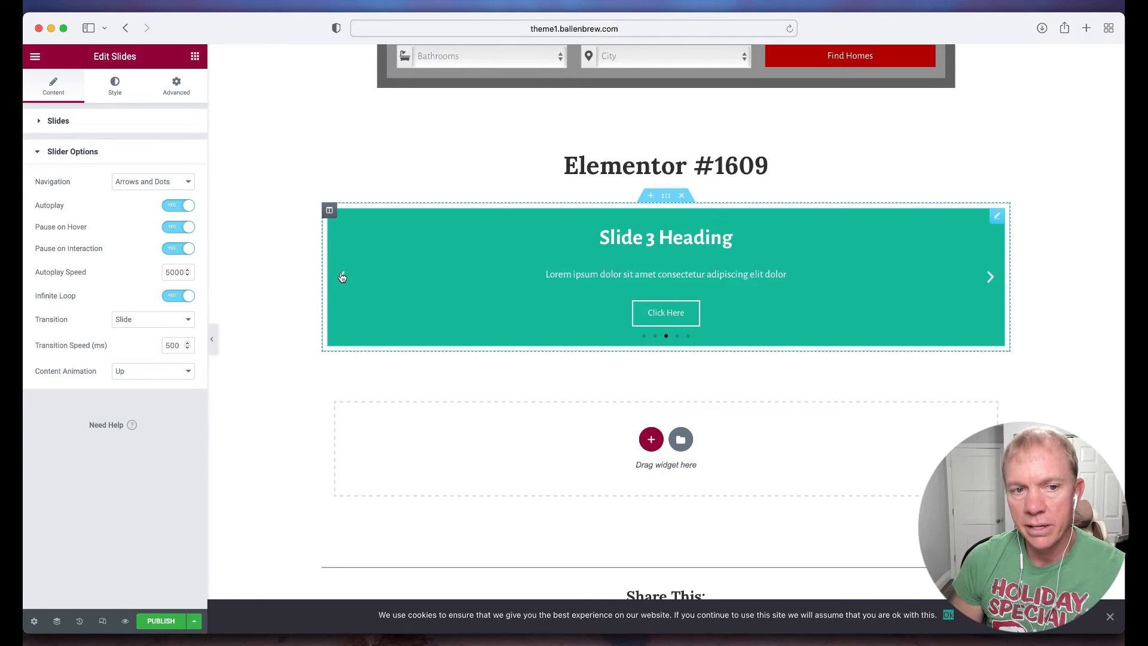
scroll(342, 277, "down", 1)
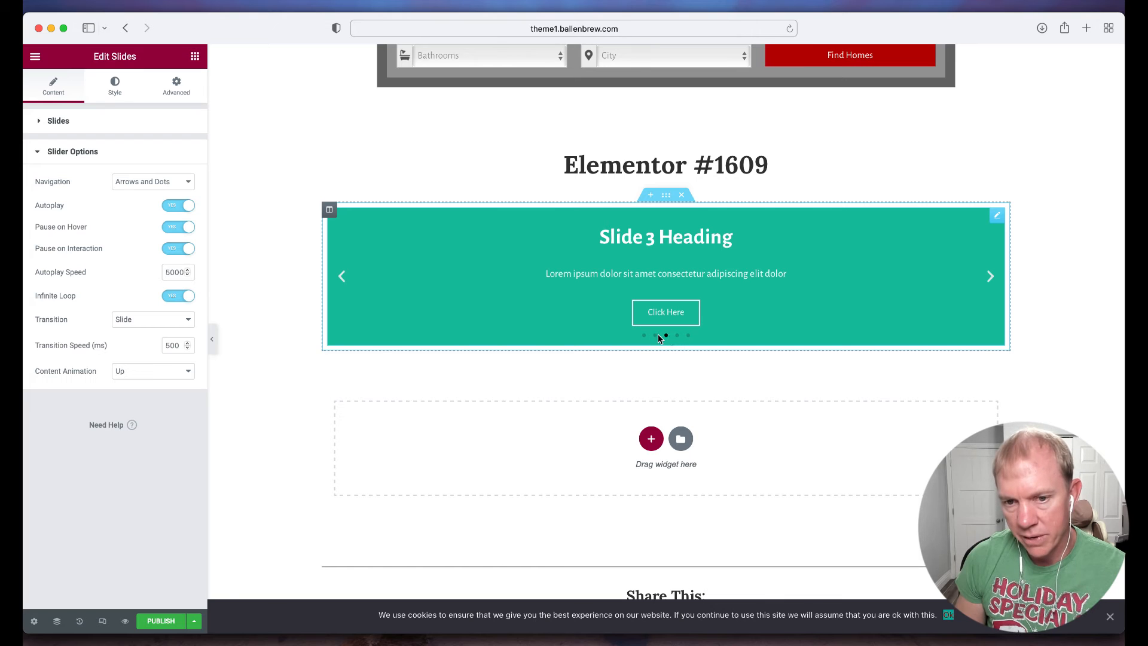
left_click(677, 335)
left_click(689, 337)
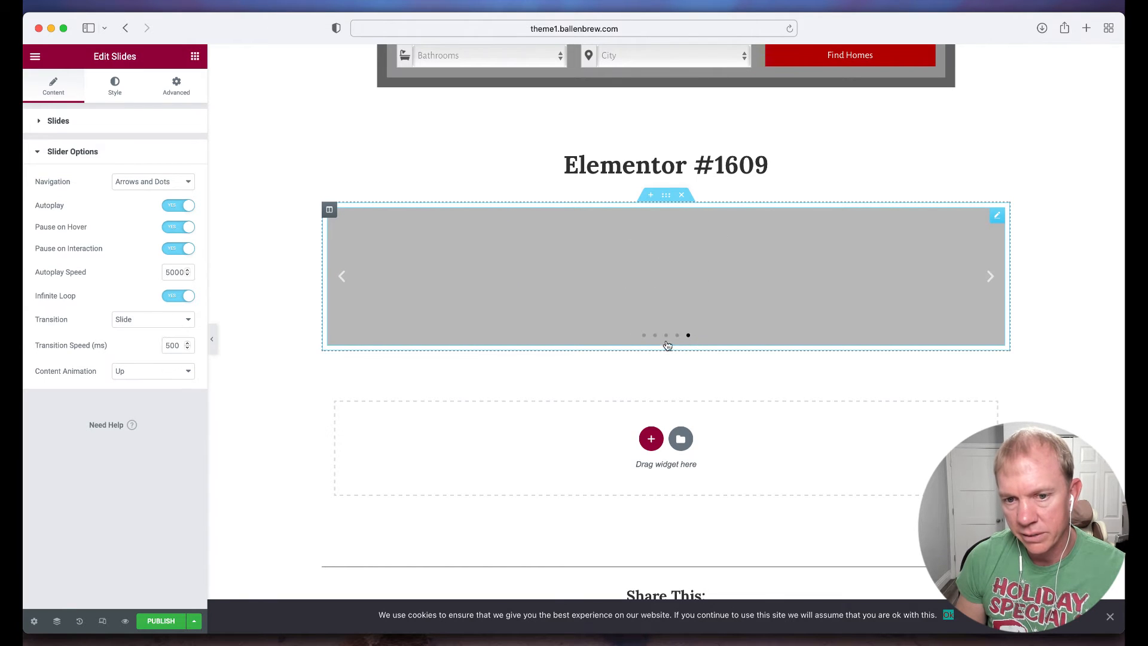
left_click(655, 337)
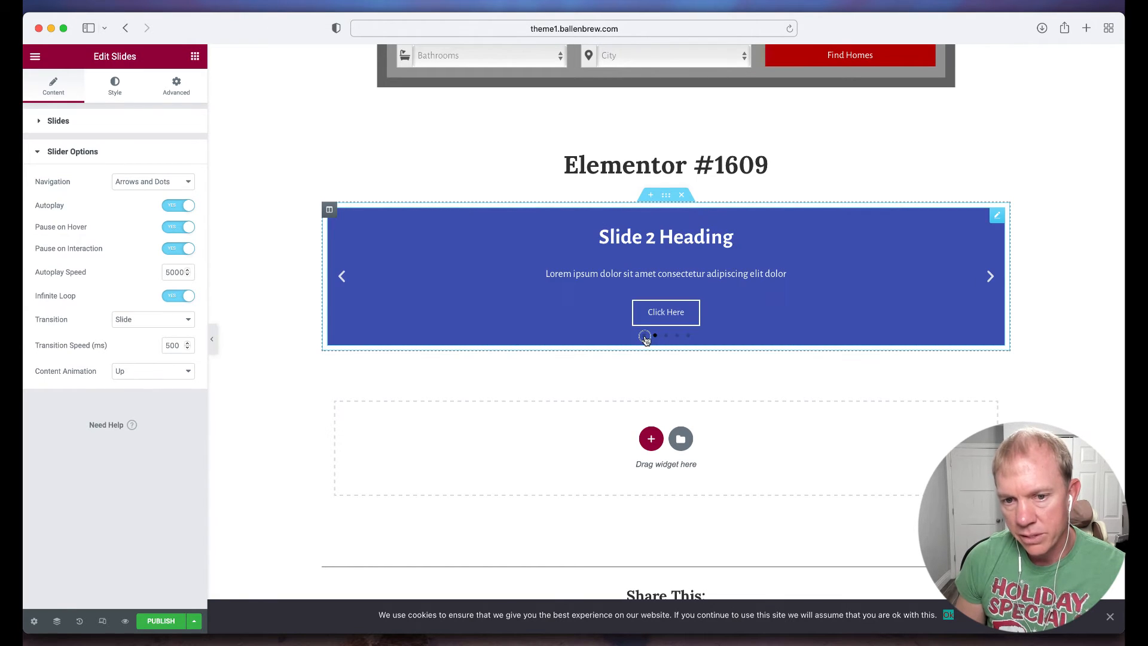
left_click_drag(989, 275, 990, 279)
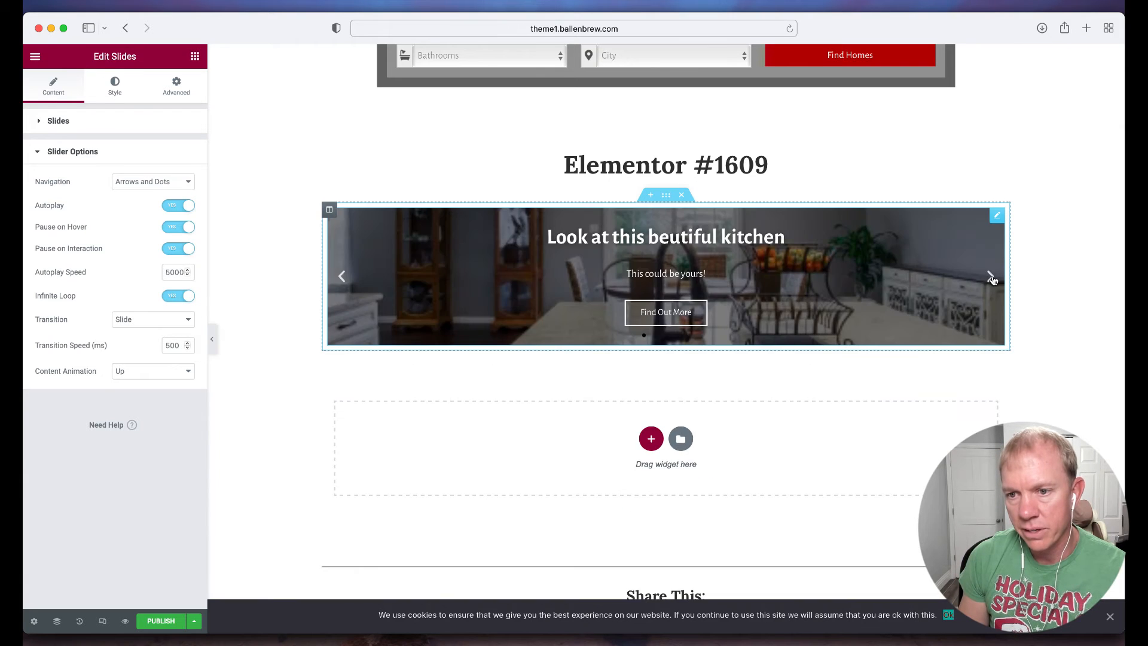
Try the Arrows and Dots navigation styles on the slider, and settle on None for the navigation
left_click(137, 182)
left_click(157, 193)
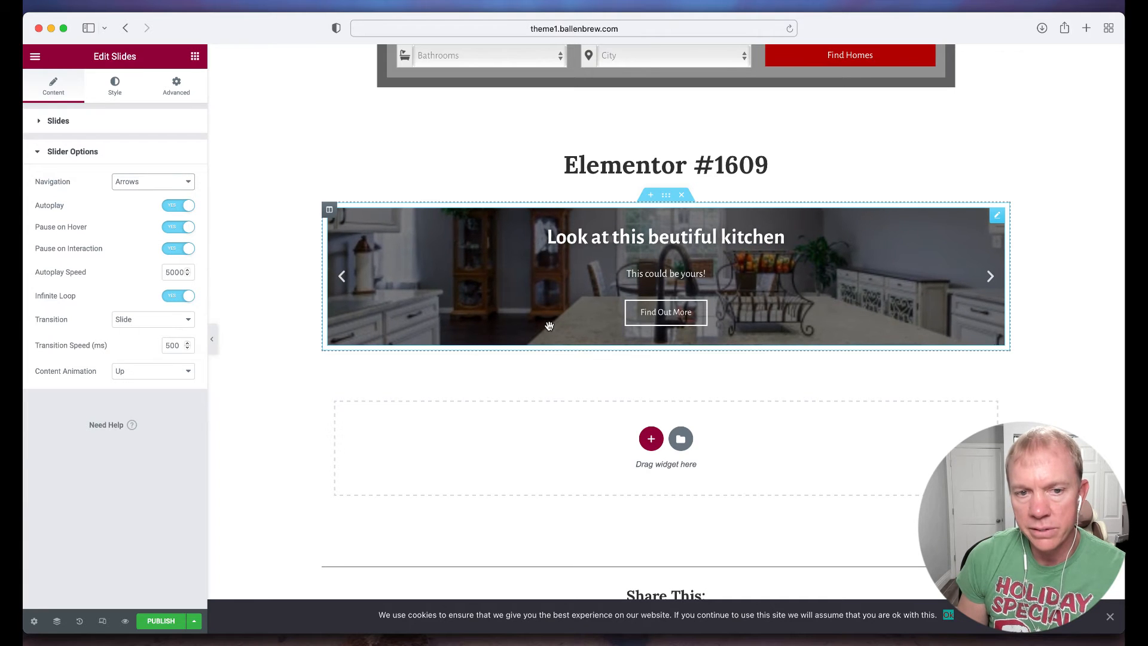
left_click(128, 183)
left_click(135, 194)
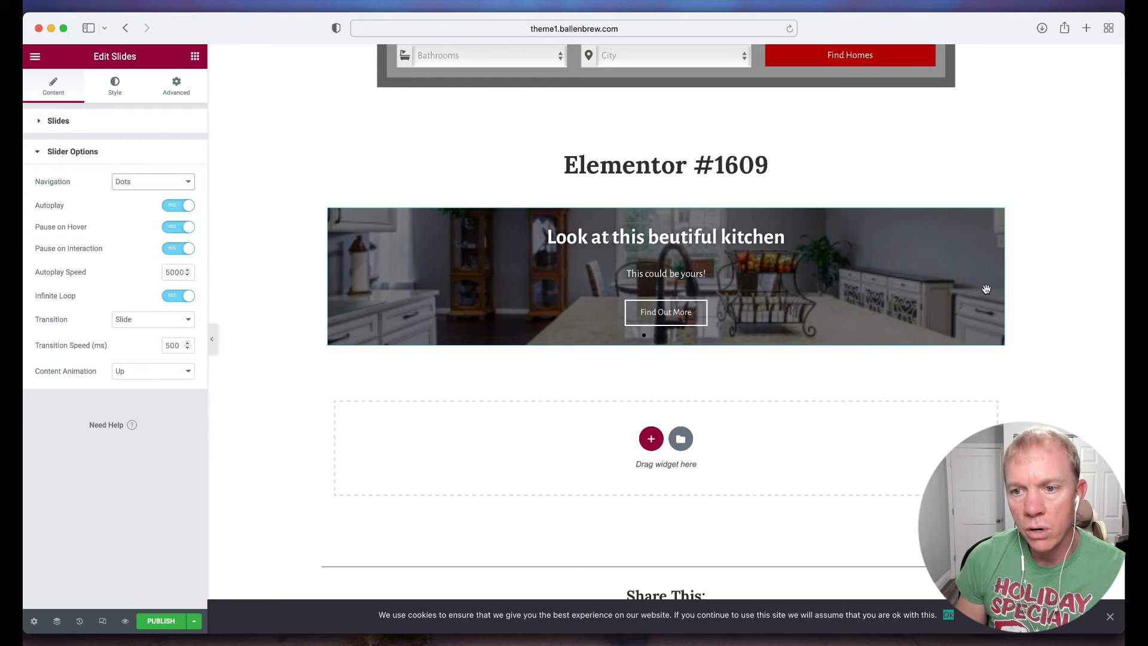
left_click(666, 336)
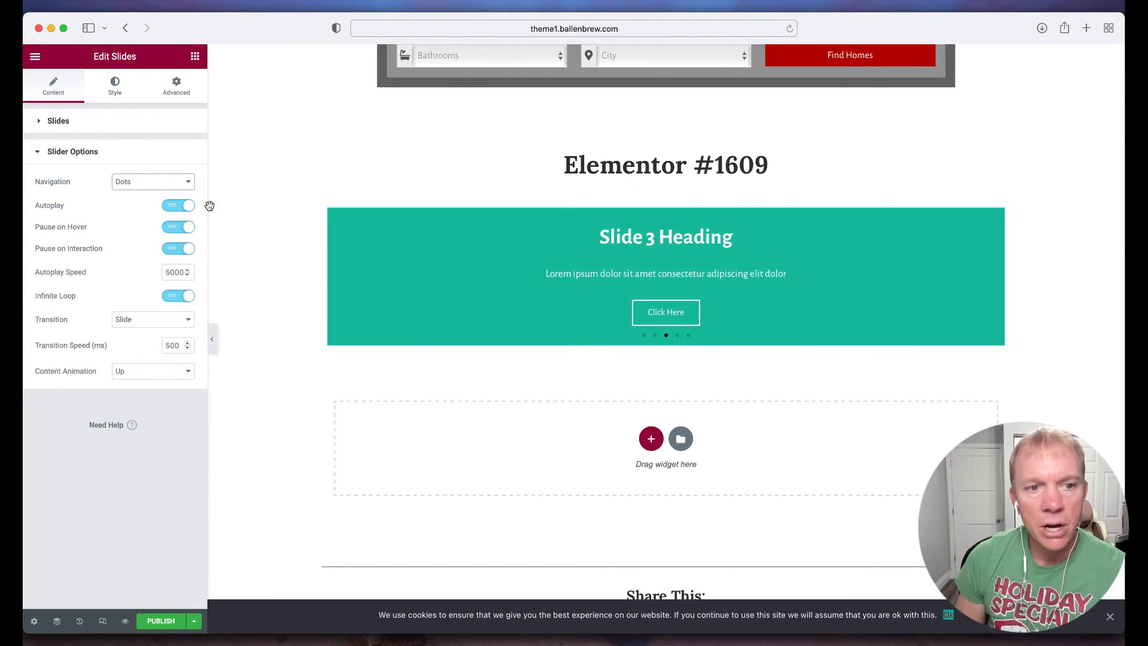
left_click(152, 182)
left_click(156, 191)
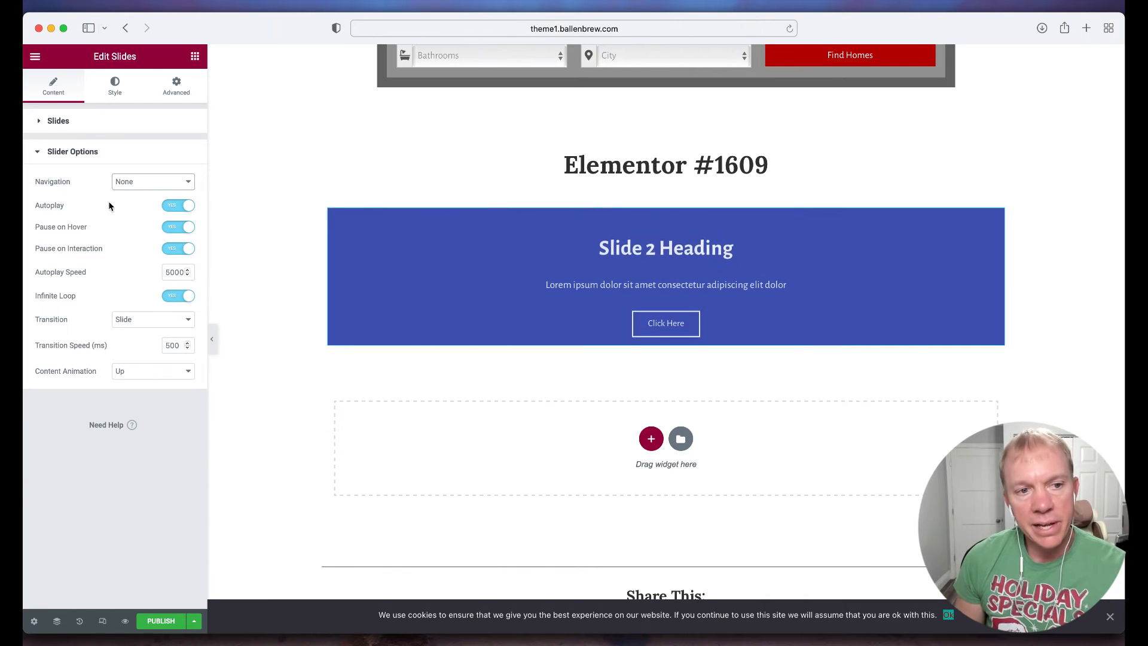
Toggle the slider's autoplay off and back on to compare which options depend on it
left_click(175, 206)
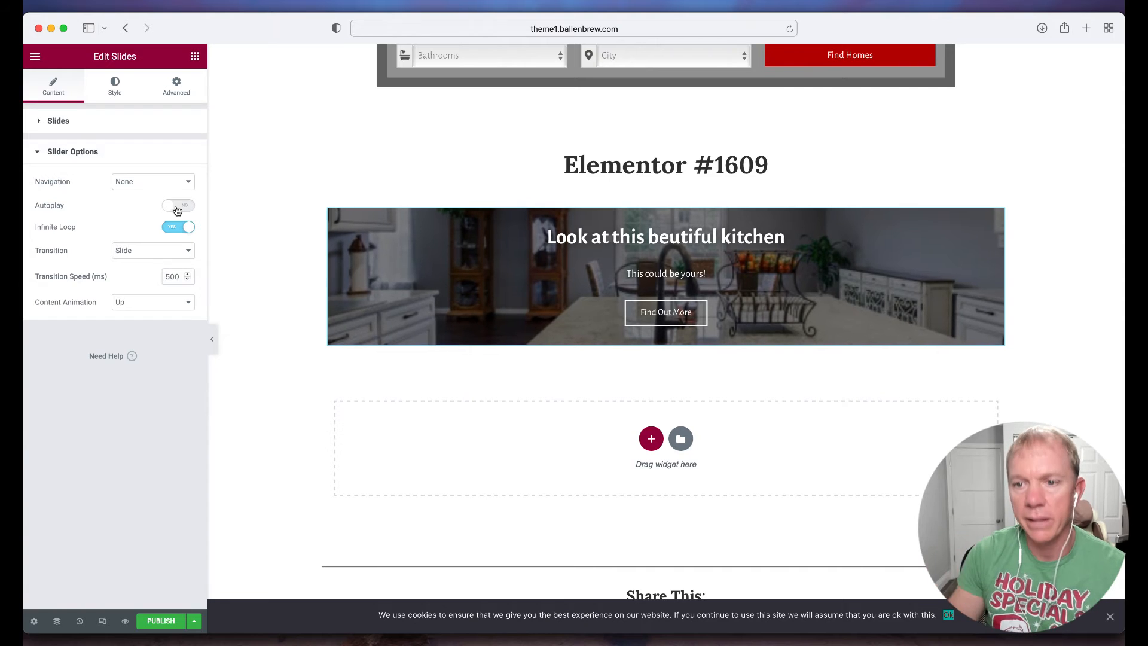
left_click(177, 207)
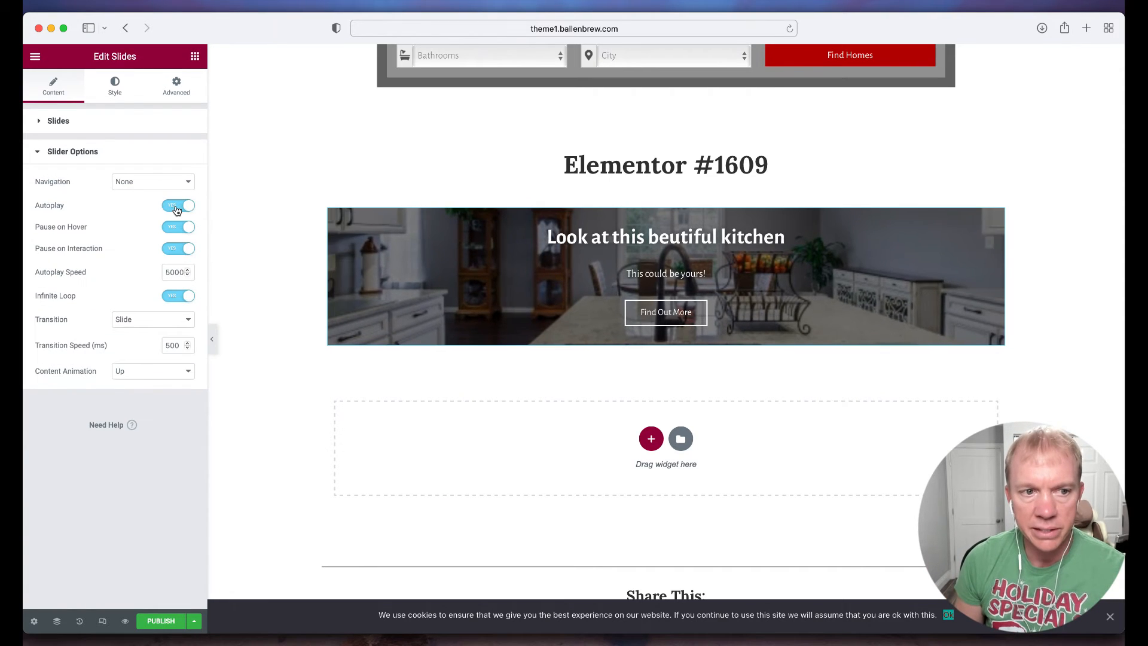
left_click(183, 207)
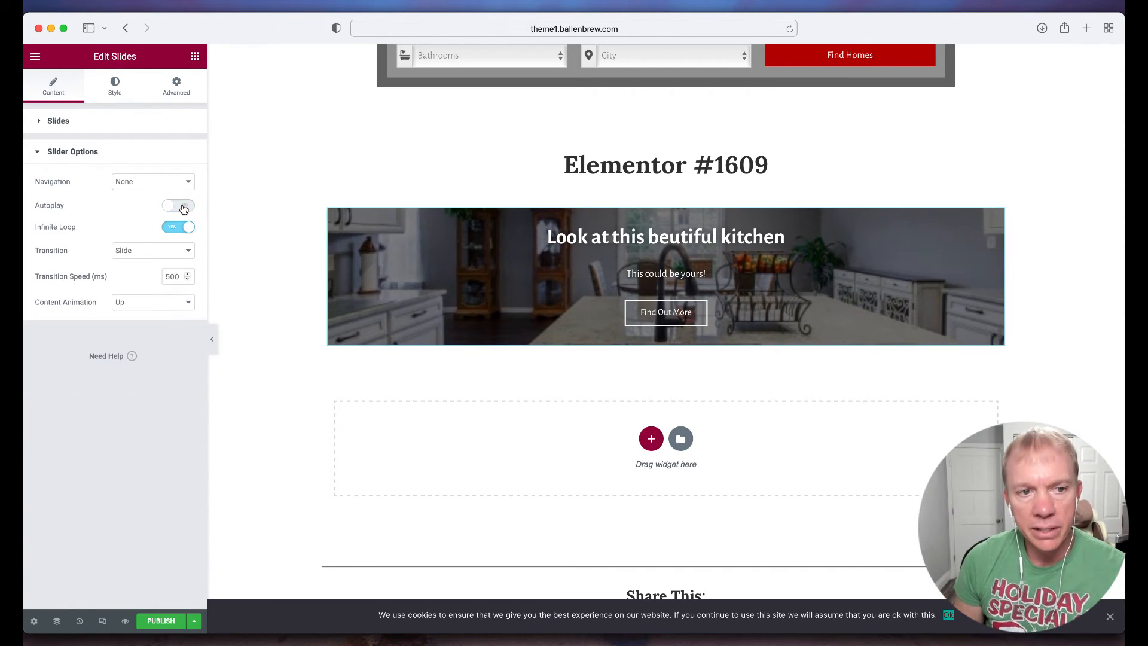
left_click(177, 209)
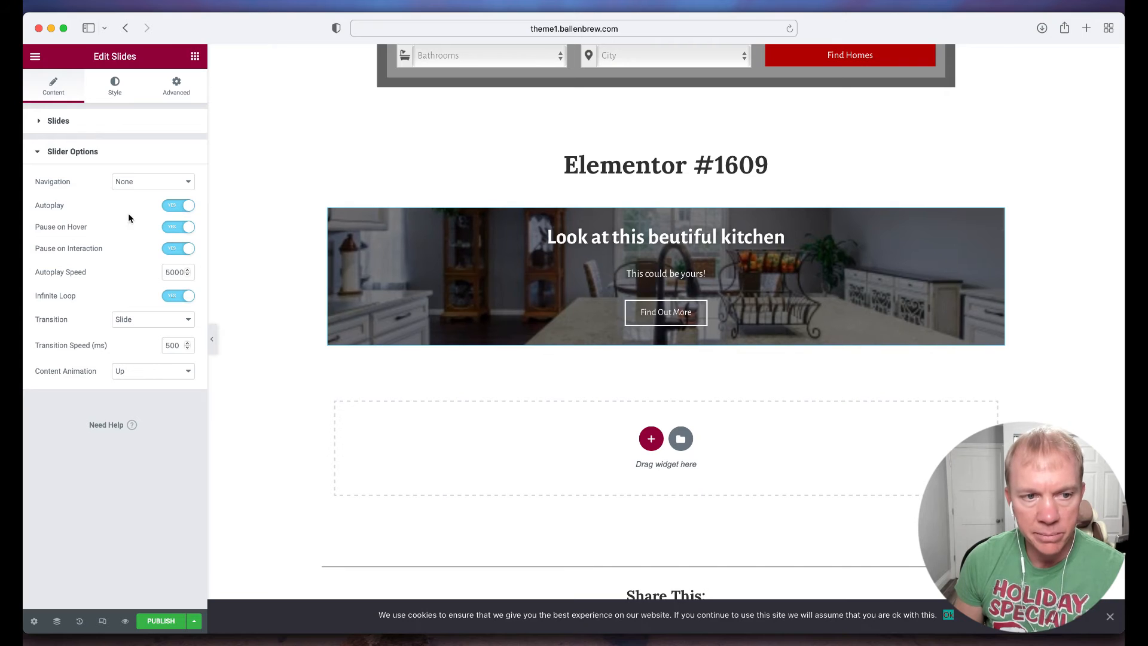
left_click(174, 207)
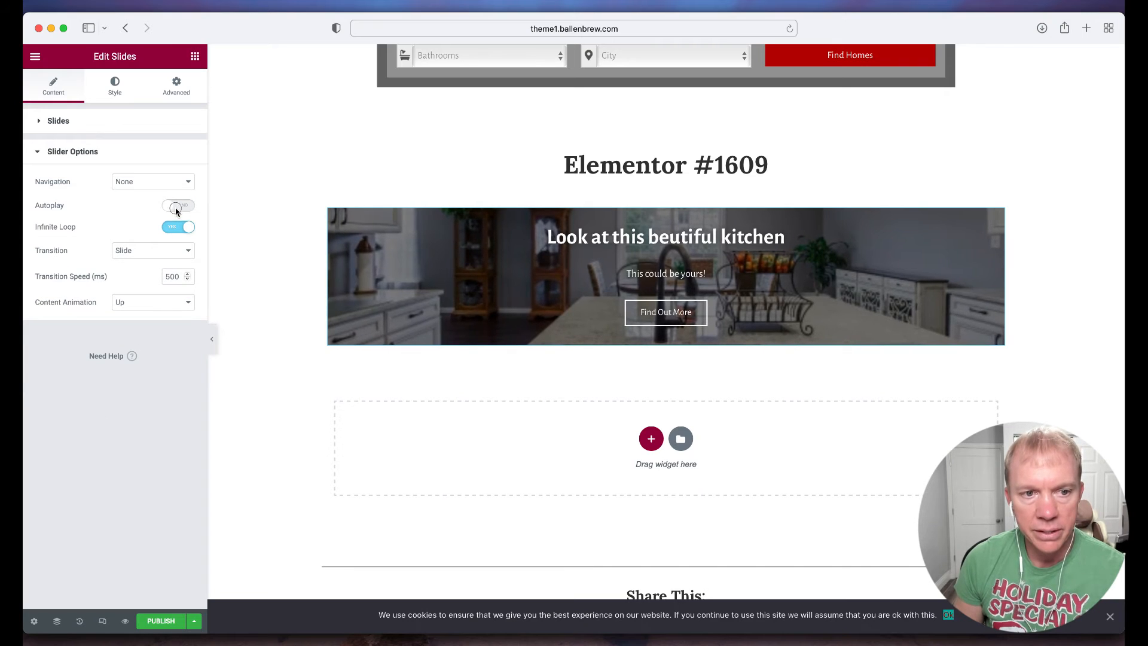
left_click(176, 207)
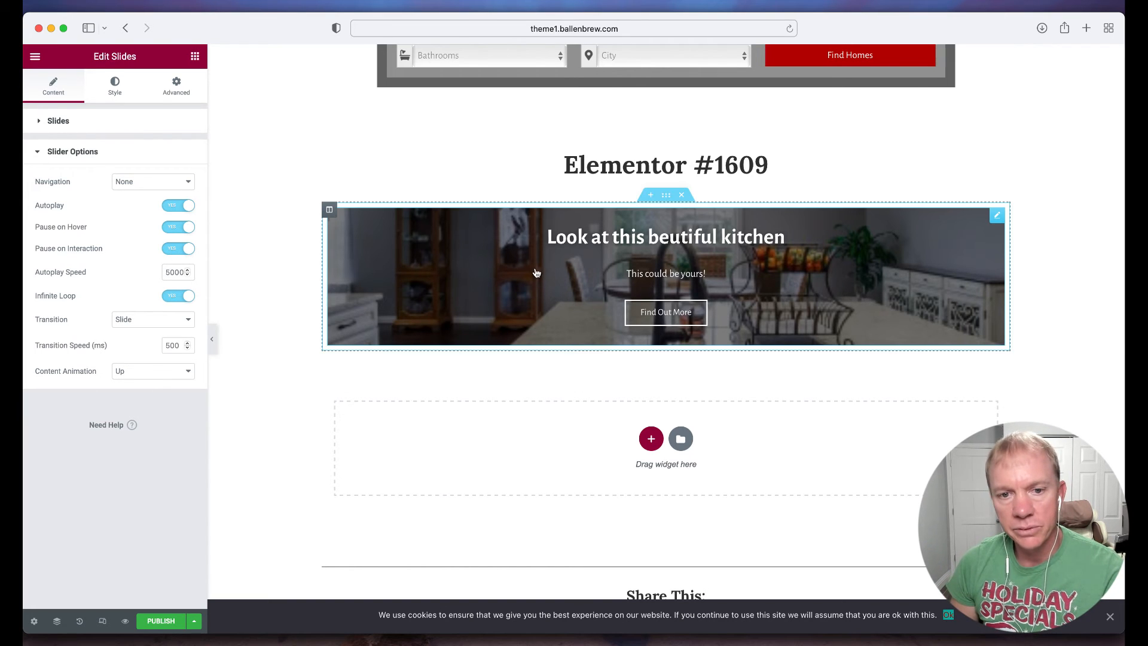
Observe the autoplaying slider on the page and test how it responds to hovering and interaction
scroll(556, 376, "down", 4)
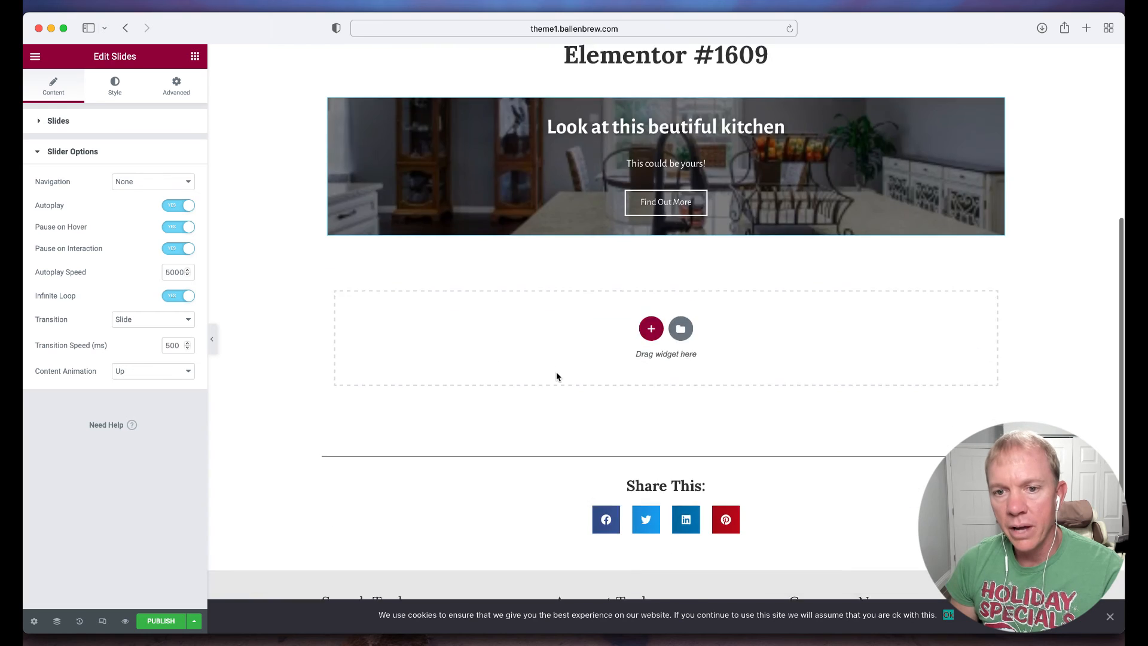
scroll(556, 376, "up", 3)
scroll(556, 376, "down", 3)
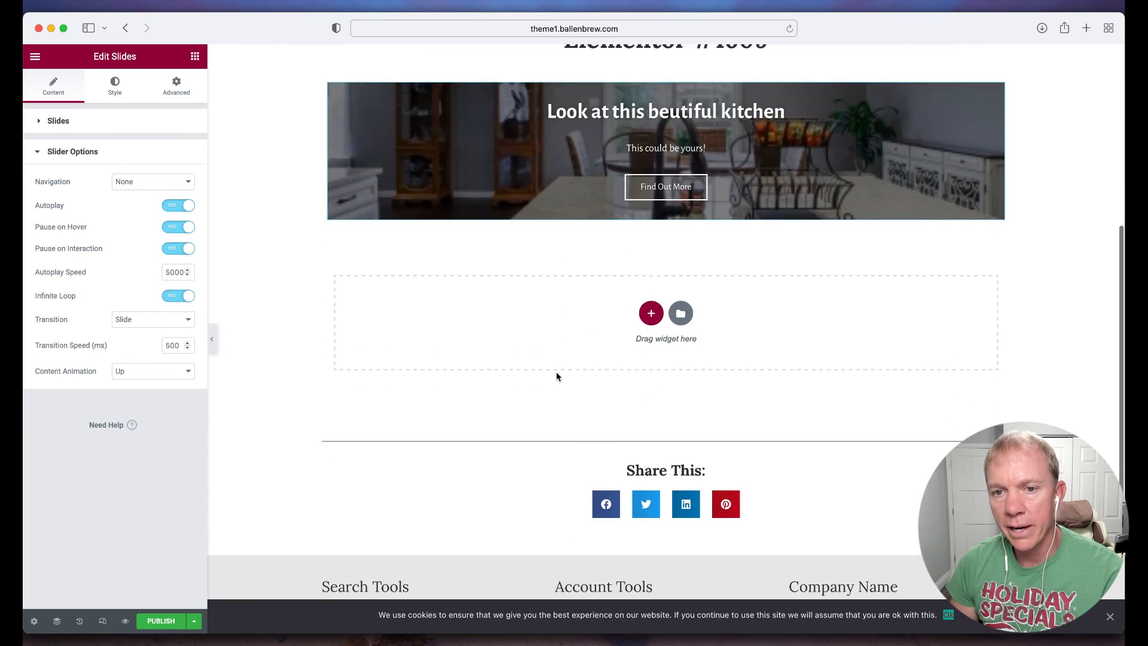
scroll(556, 376, "down", 1)
scroll(556, 376, "up", 6)
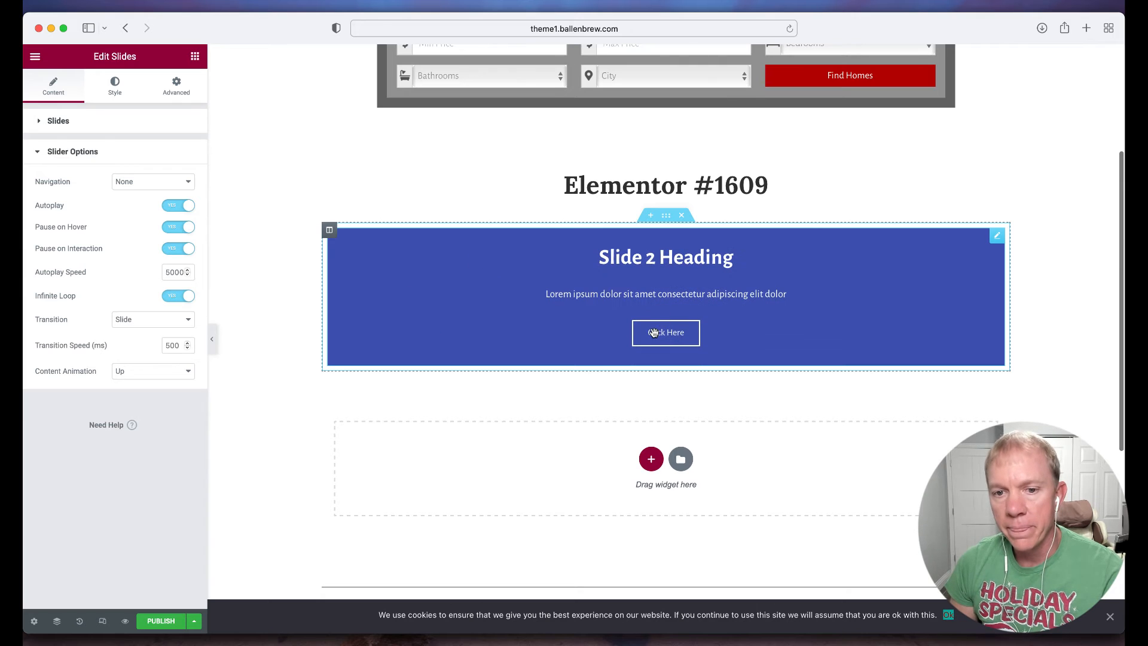
left_click_drag(668, 333, 536, 239)
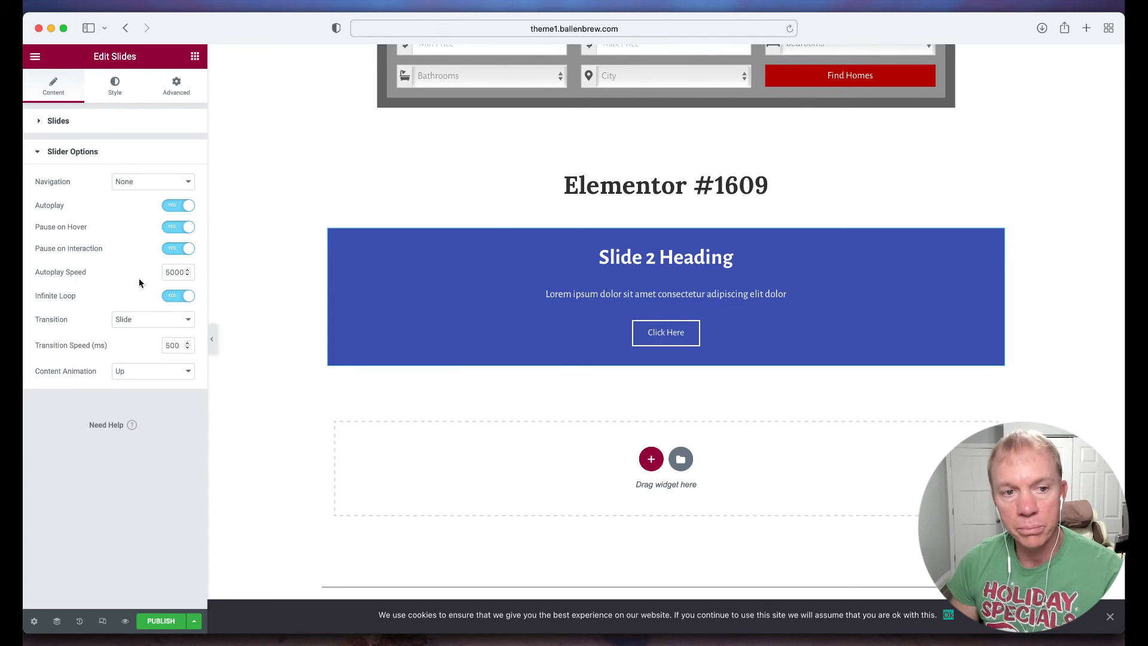
Try an autoplay speed of 1000 for the slider
left_click_drag(170, 275, 171, 279)
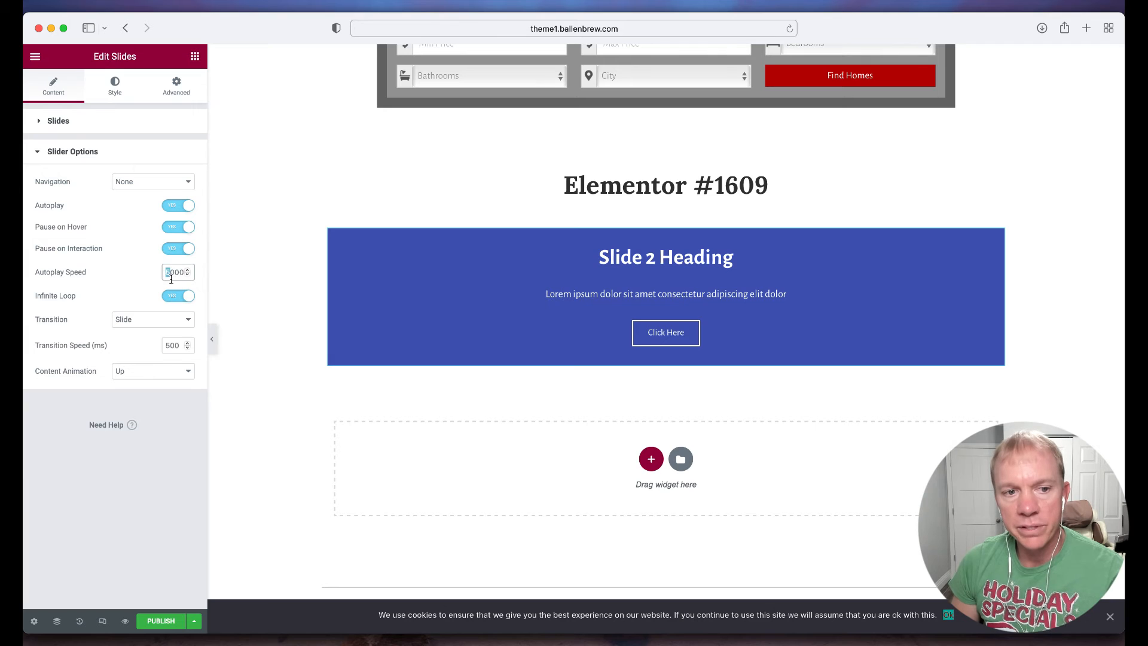
double_click(180, 273)
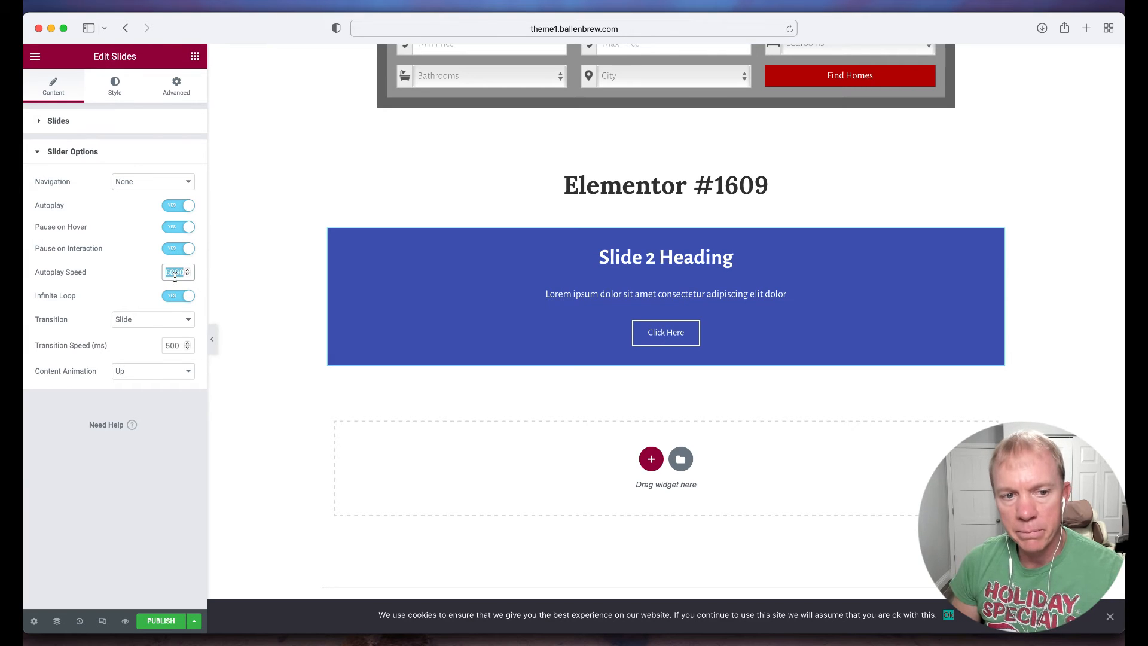
left_click(173, 274)
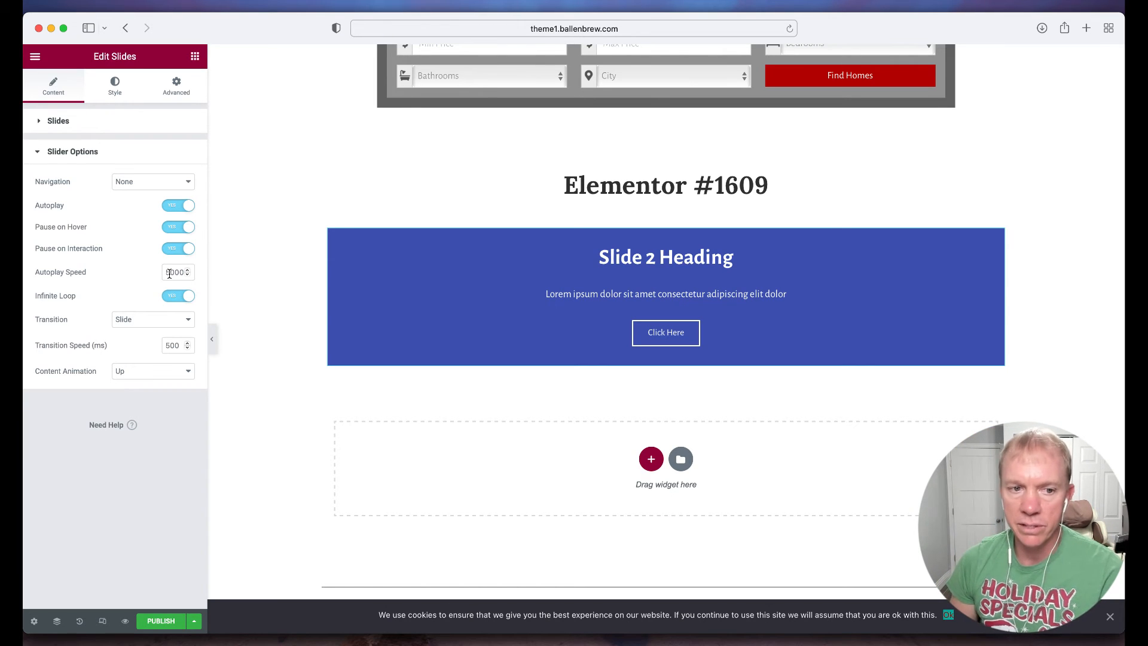
left_click_drag(169, 274, 165, 274)
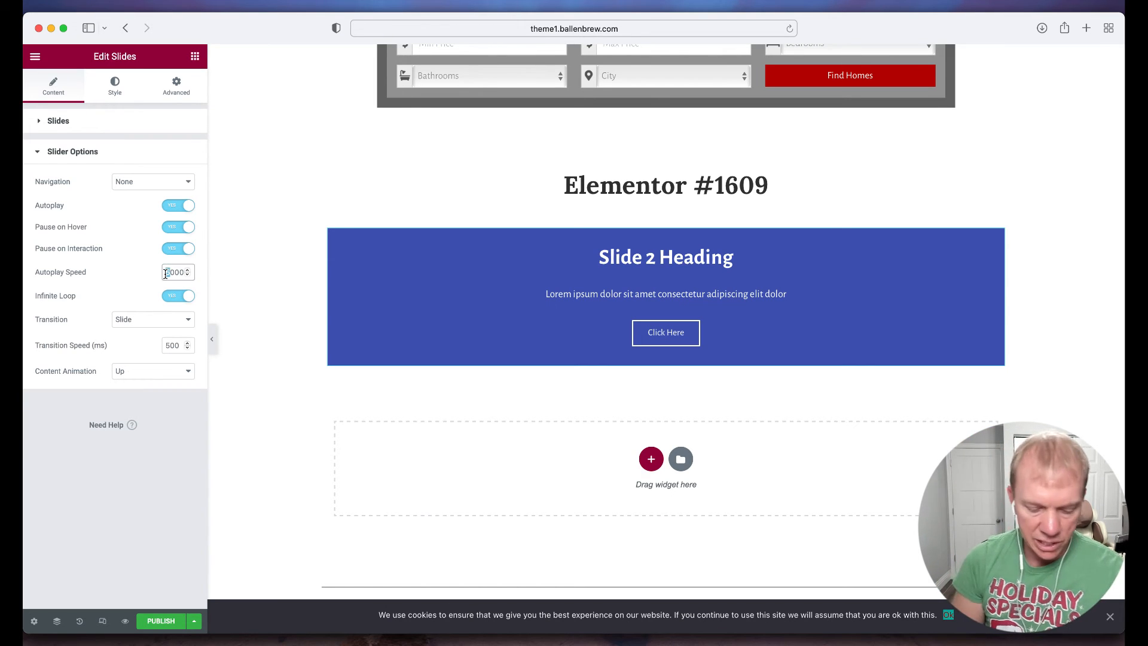
type("1")
left_click(89, 270)
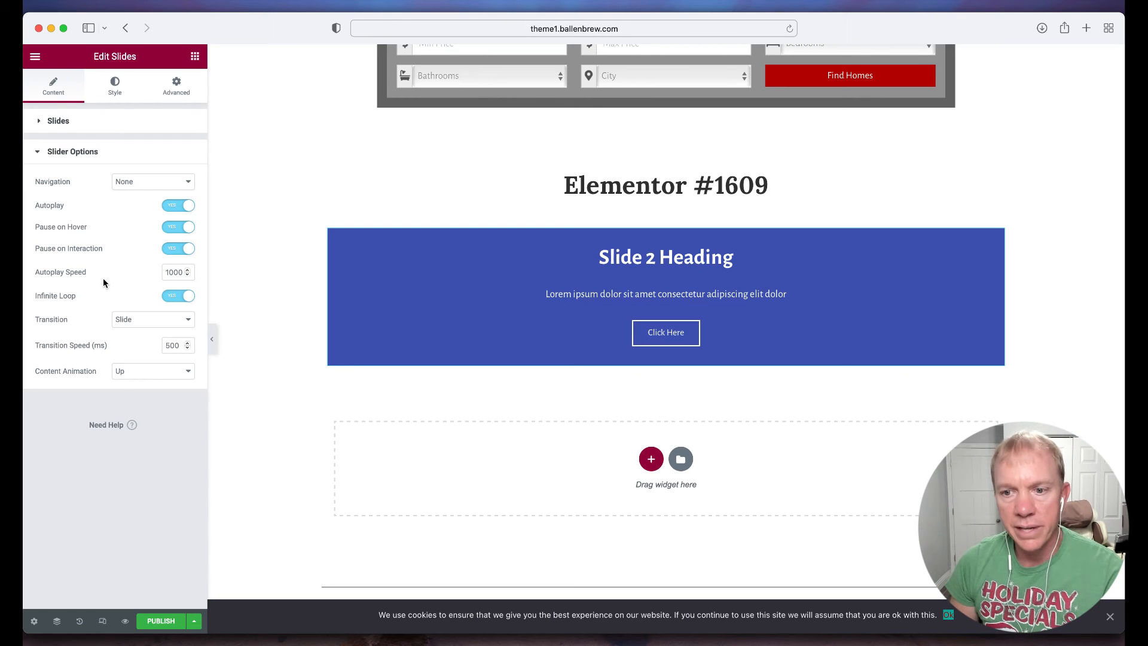
Set the slider's autoplay speed to 5000
scroll(301, 382, "down", 1)
scroll(300, 382, "up", 1)
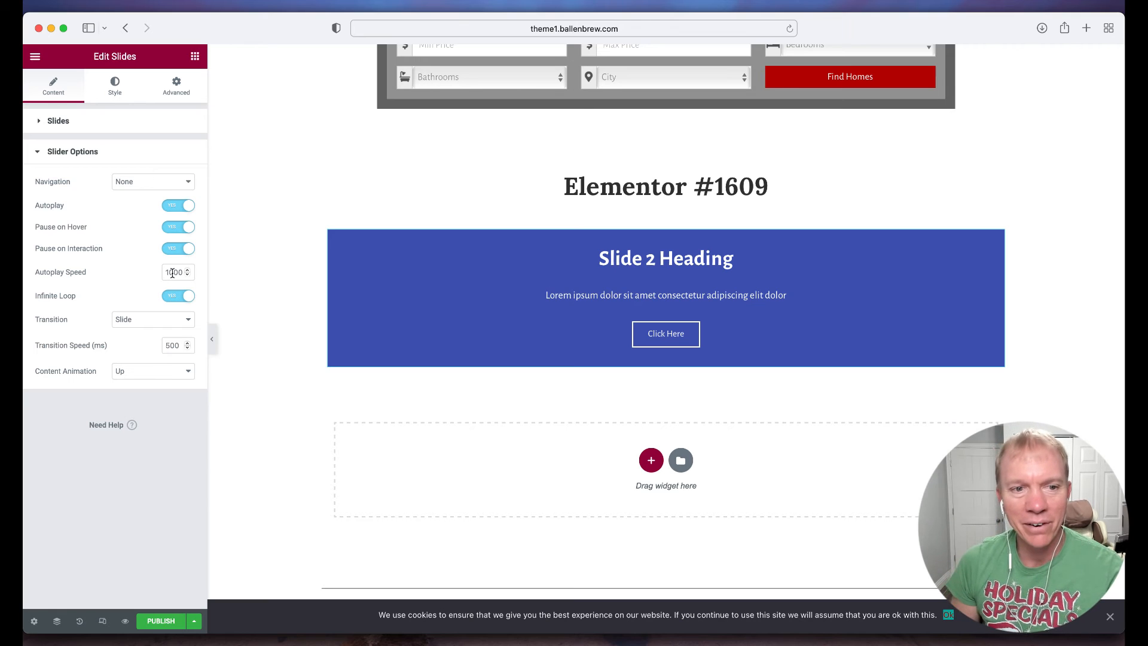
left_click_drag(170, 272, 159, 274)
type("5")
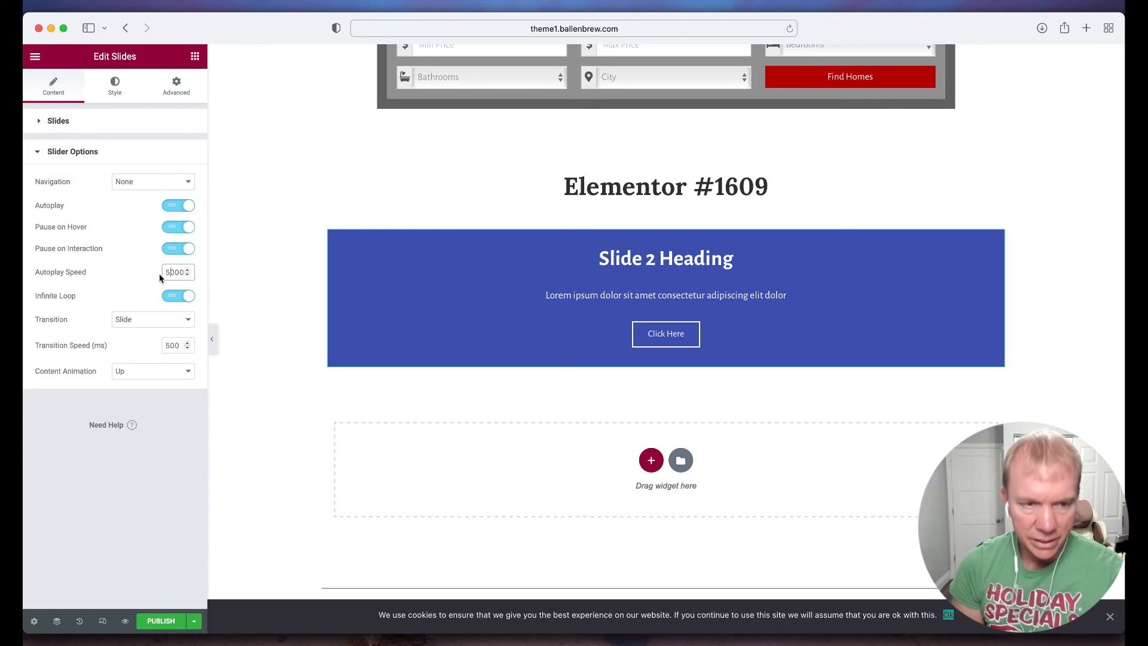
left_click(146, 278)
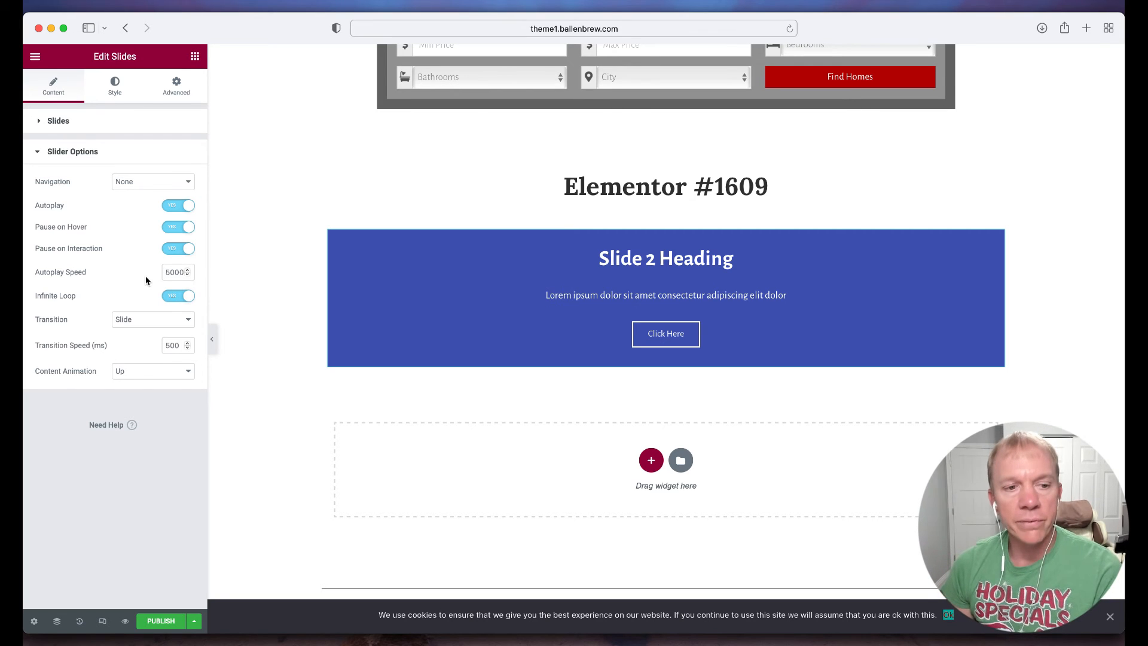
Turn off the slider's infinite loop option
left_click(177, 297)
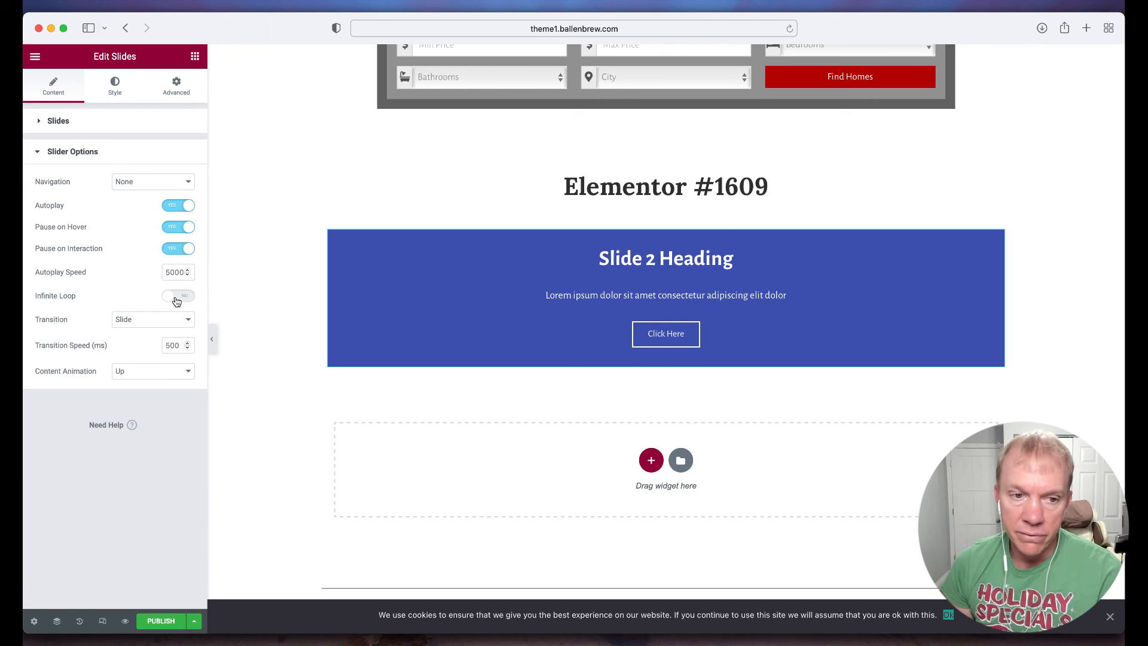
Turn the slider's infinite loop back on and keep Slide as the transition
left_click(176, 297)
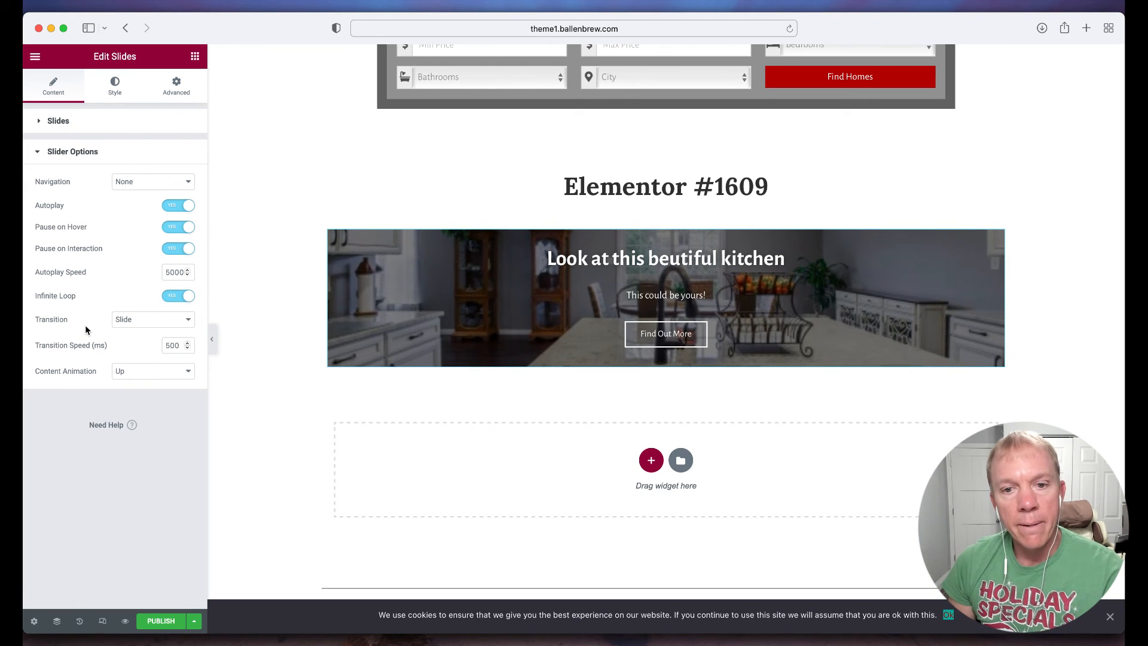
left_click(123, 321)
left_click(138, 316)
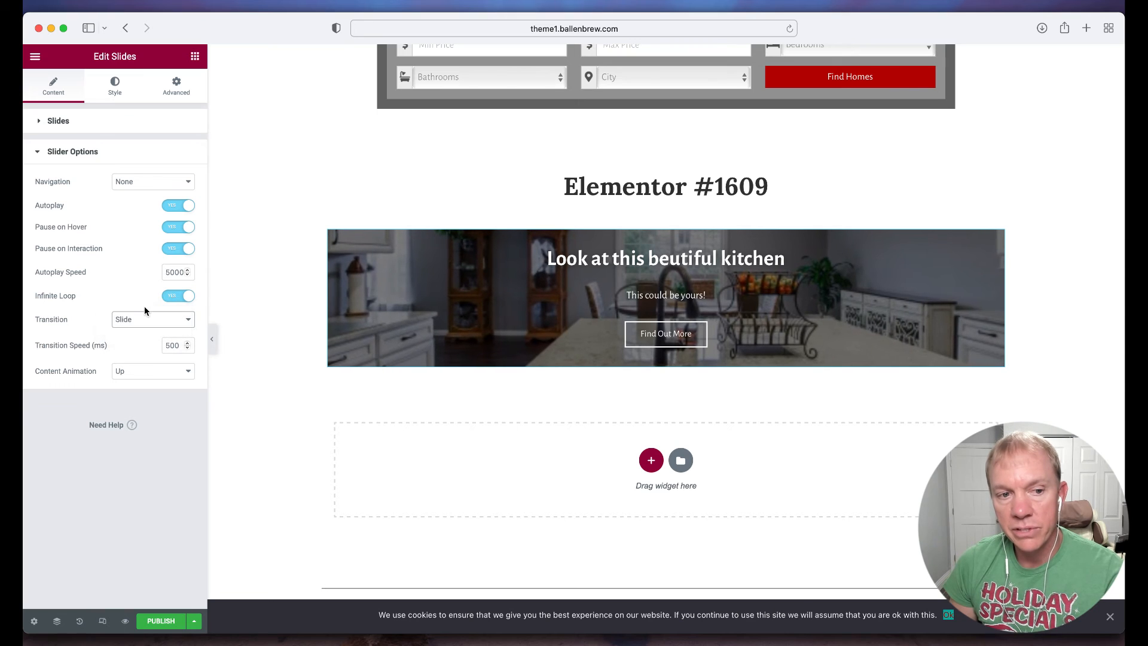
Try the Fade transition on the slider and switch it back to Slide
left_click(146, 318)
left_click(144, 332)
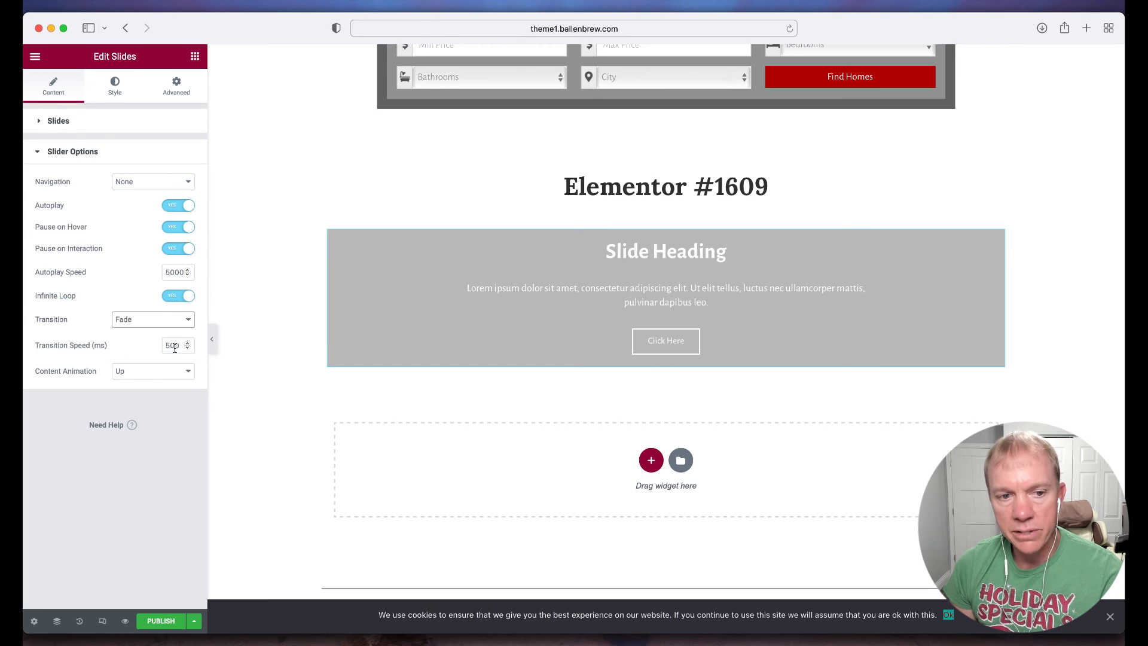
left_click_drag(179, 345, 155, 347)
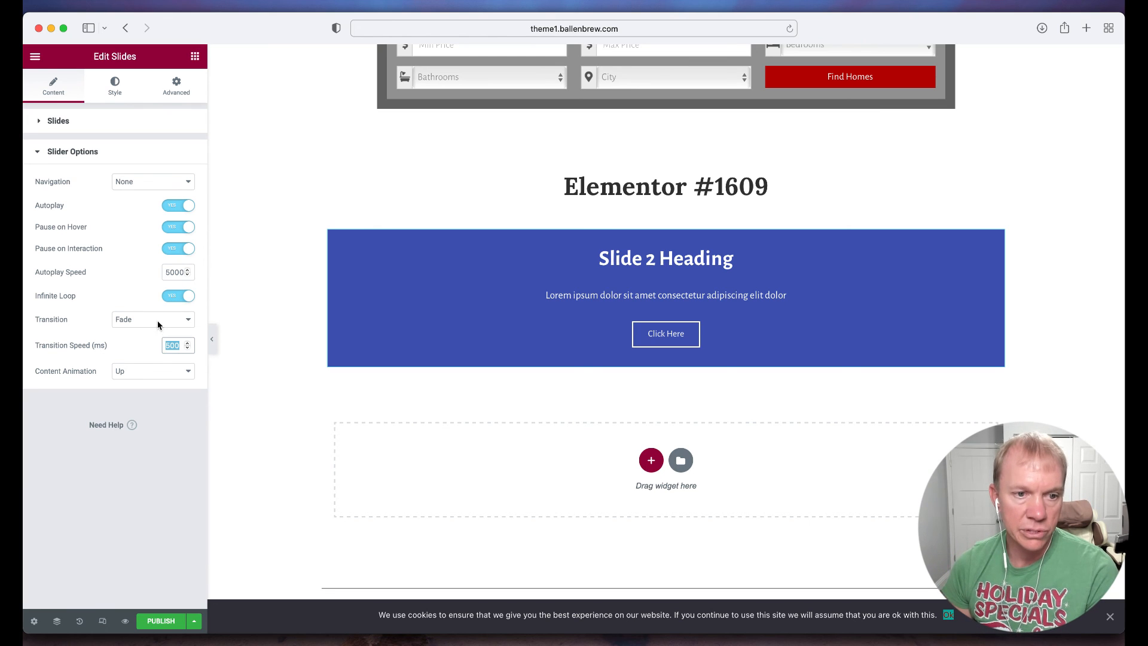
left_click(159, 323)
left_click(156, 306)
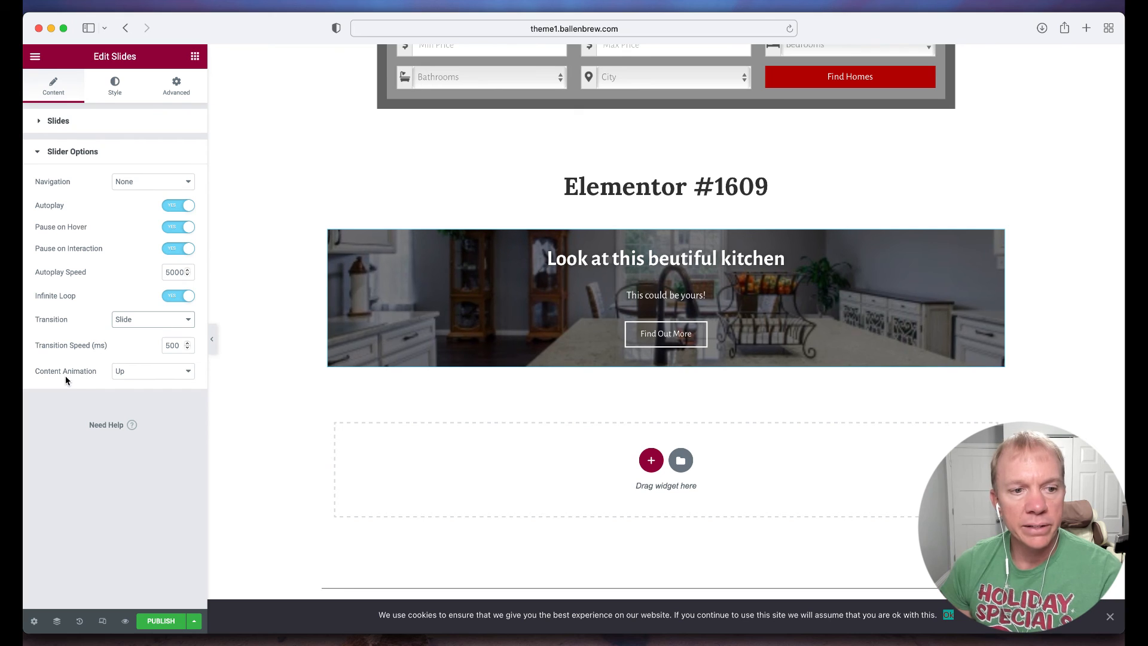
Try the Left content animation for the slides
left_click(171, 376)
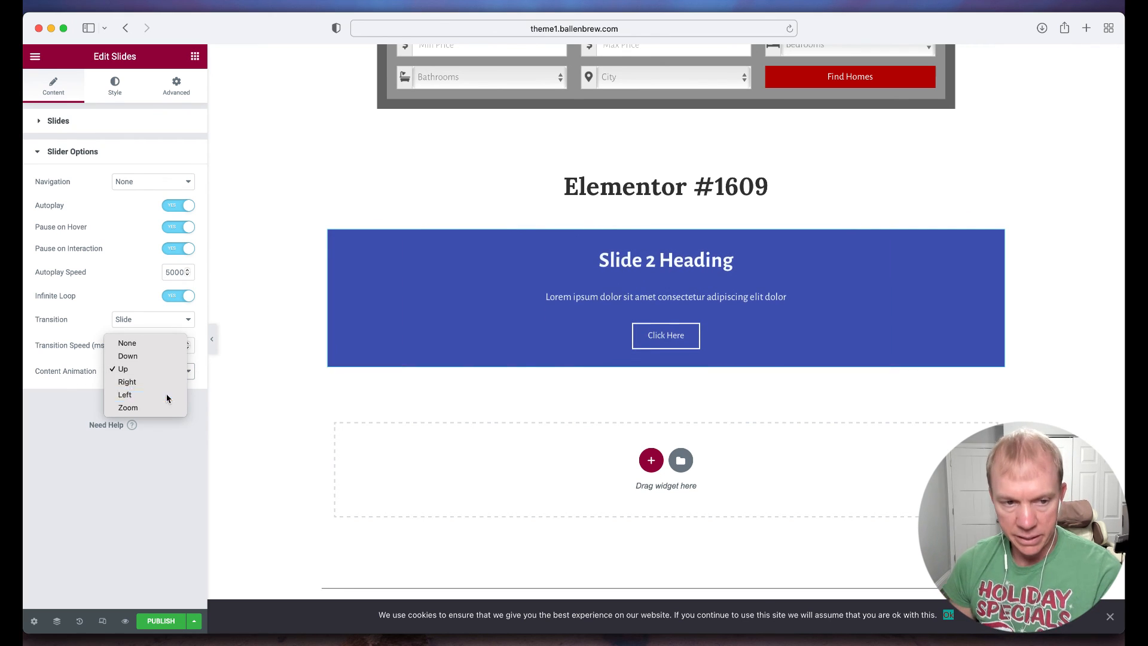
left_click(167, 395)
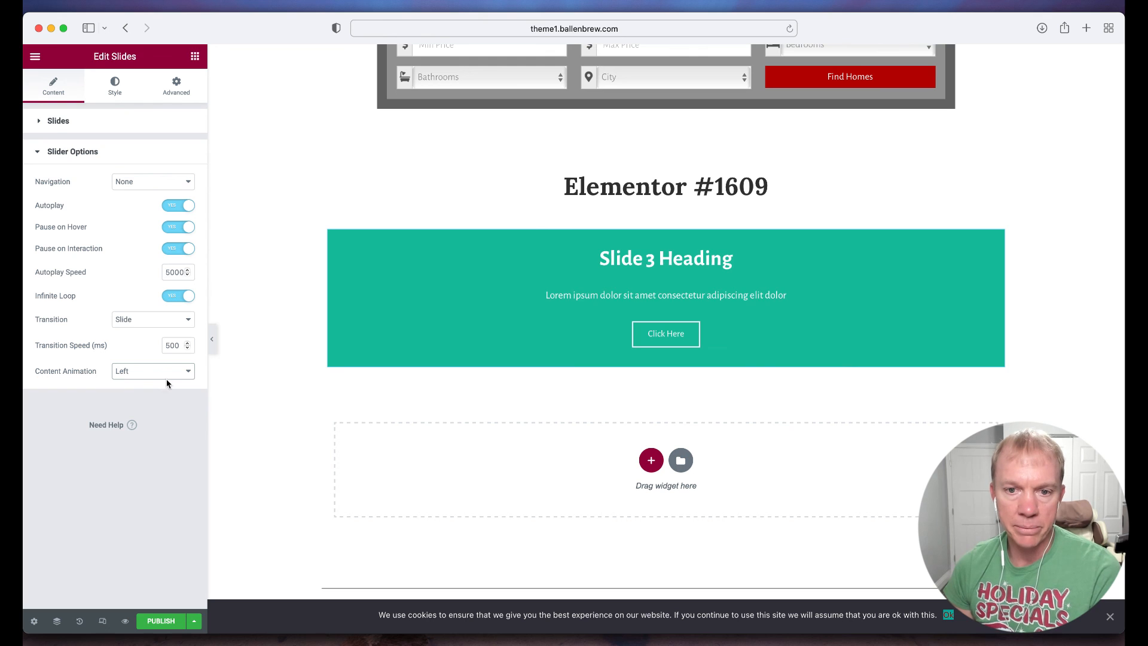
Set the slides' content animation to Down and leave the Slides widget's settings
left_click(168, 371)
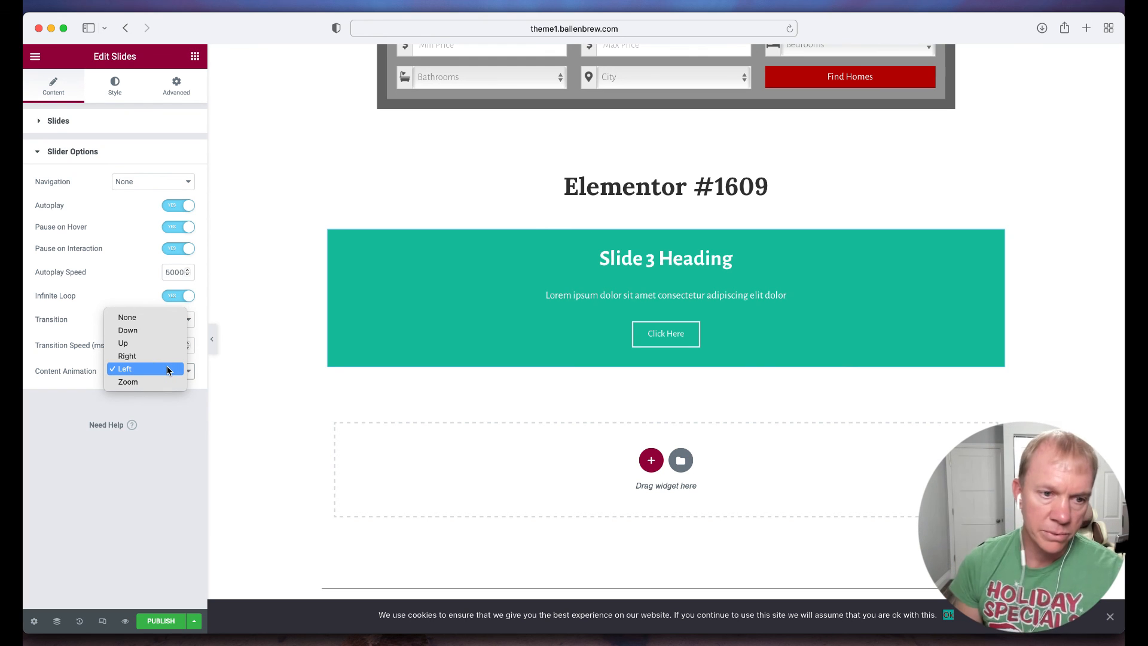
left_click(167, 335)
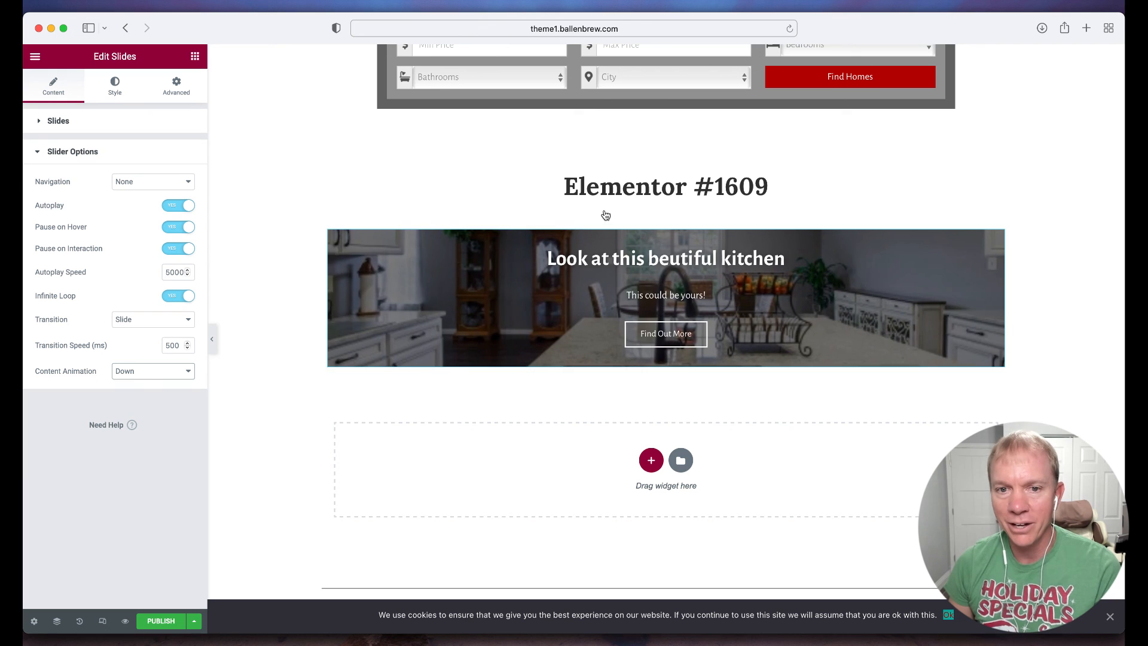
left_click(606, 213)
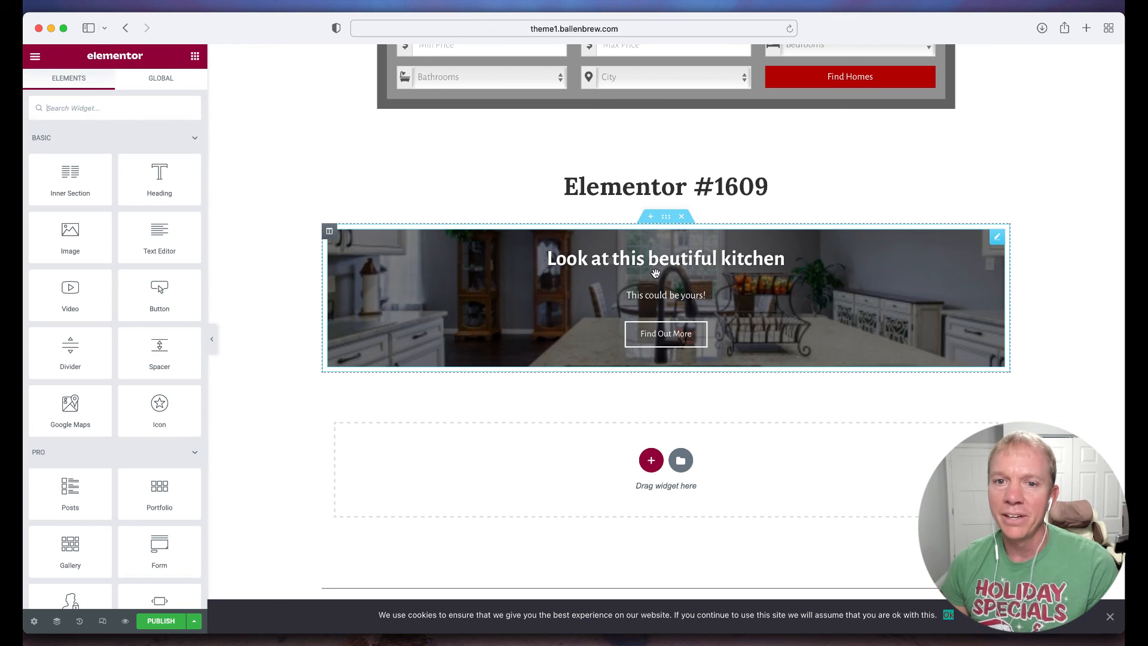